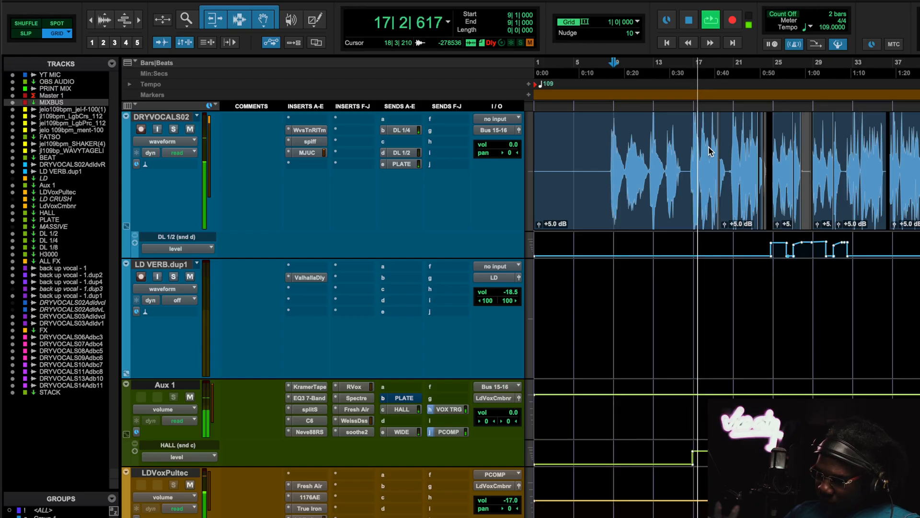
- Look over the vocal, beat, effects and stack tracks of the session during playback, and stop playback
scroll(709, 151, down, 10)
scroll(709, 151, down, 20)
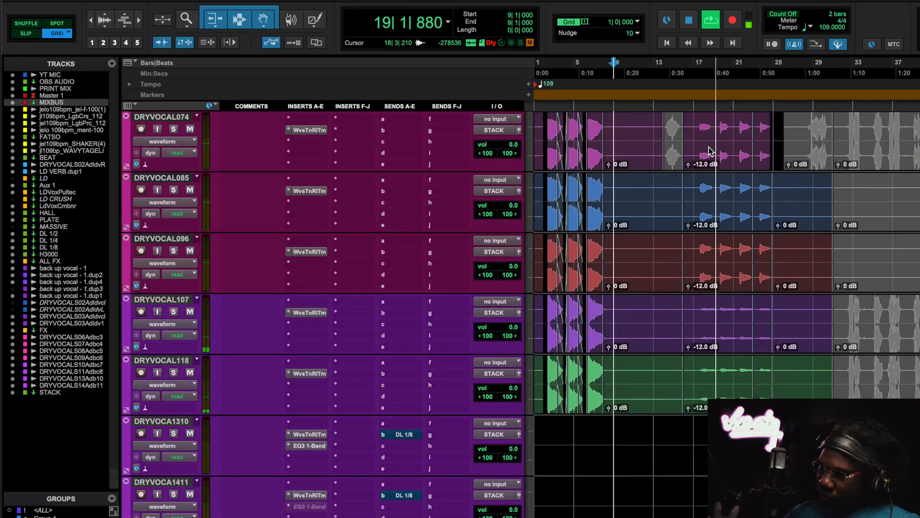
scroll(710, 152, up, 10)
scroll(710, 151, up, 10)
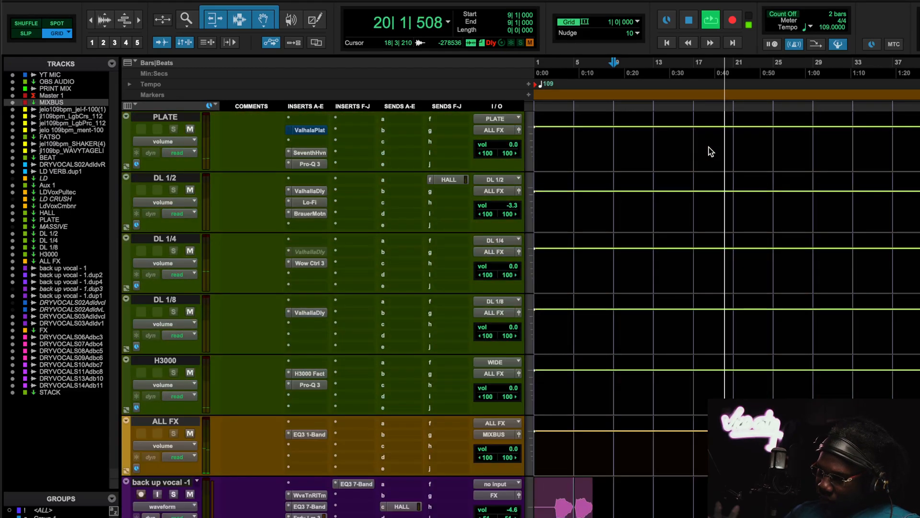
scroll(710, 151, down, 12)
scroll(710, 152, up, 15)
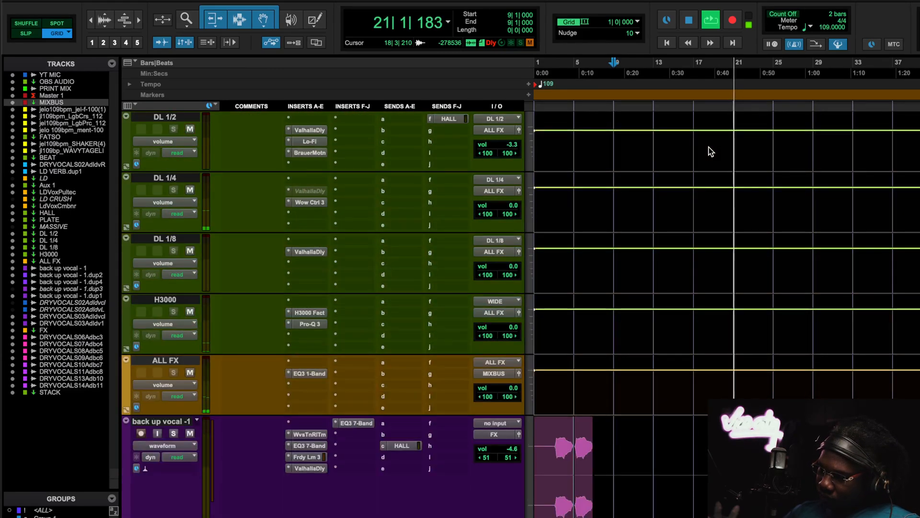
scroll(710, 151, up, 6)
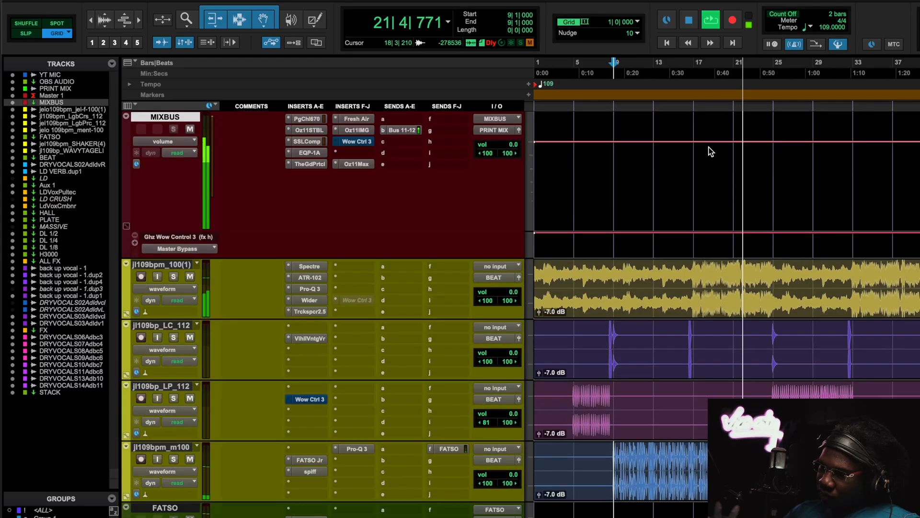
scroll(710, 151, down, 20)
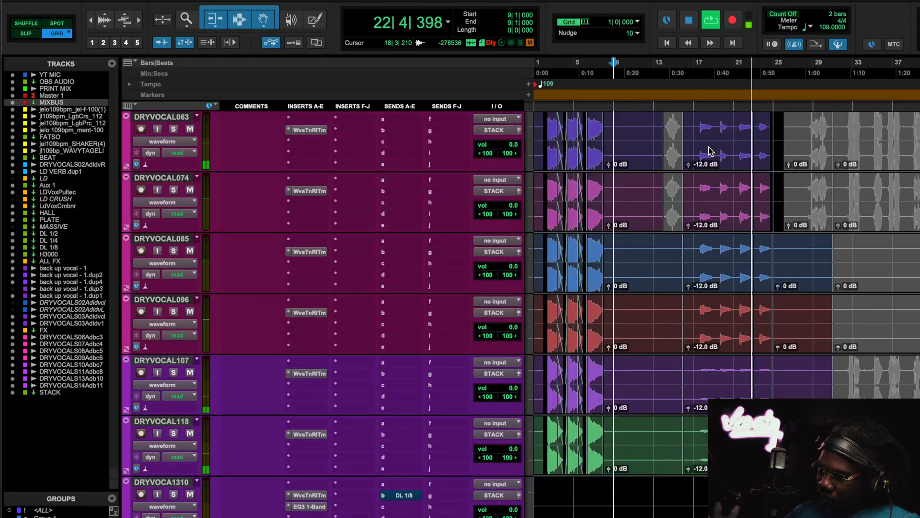
scroll(710, 151, up, 5)
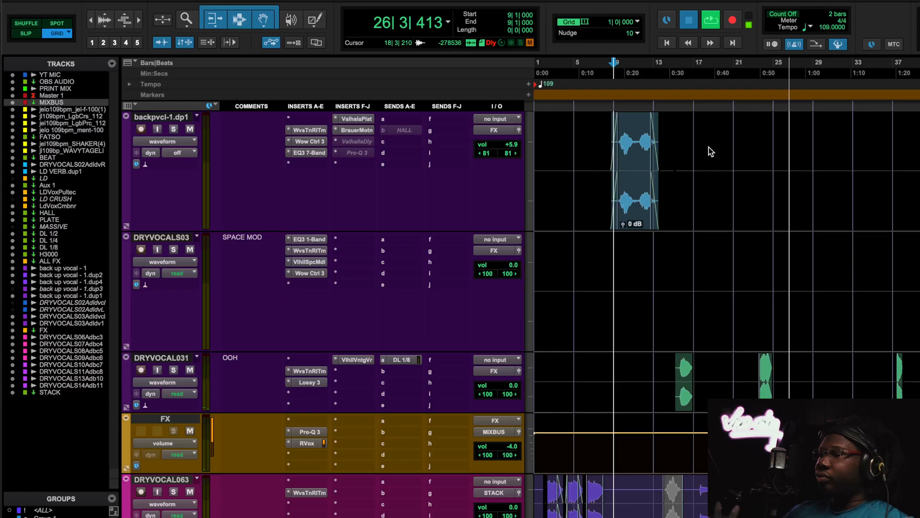
key(space)
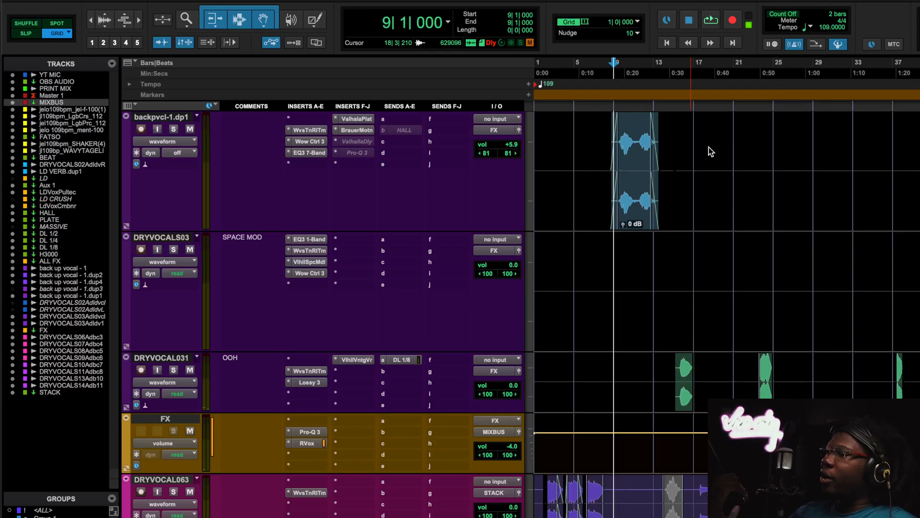
- Inspect the Waves Tune Real-Time insert on the DRYVOCALS02 lead vocal track and close it
scroll(458, 219, up, 10)
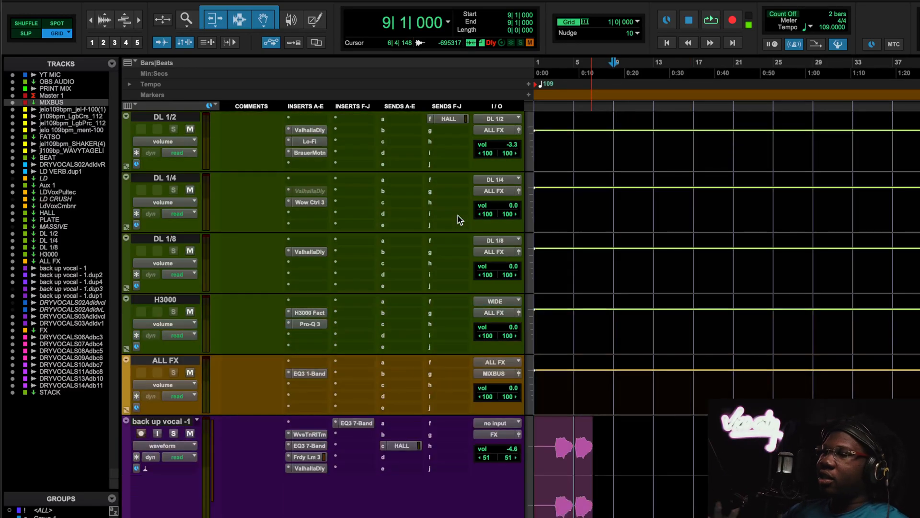
scroll(455, 226, up, 10)
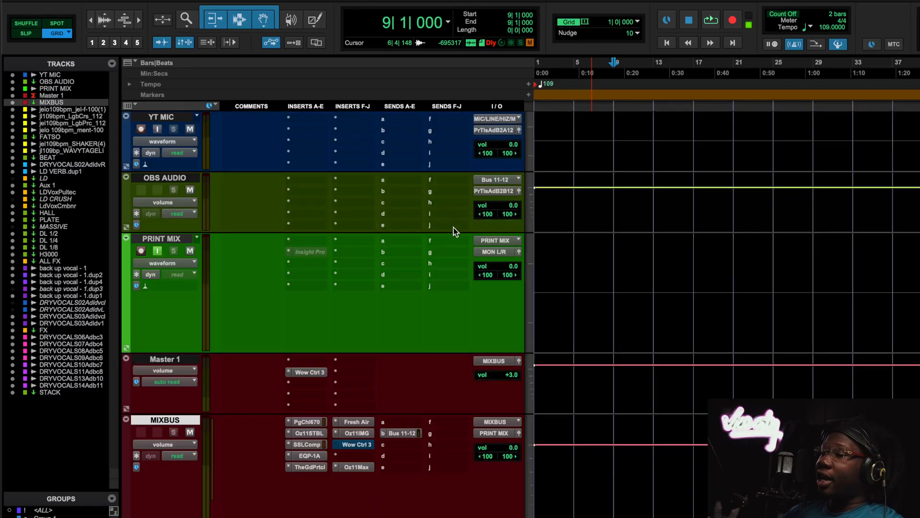
scroll(373, 396, down, 2)
scroll(372, 396, down, 5)
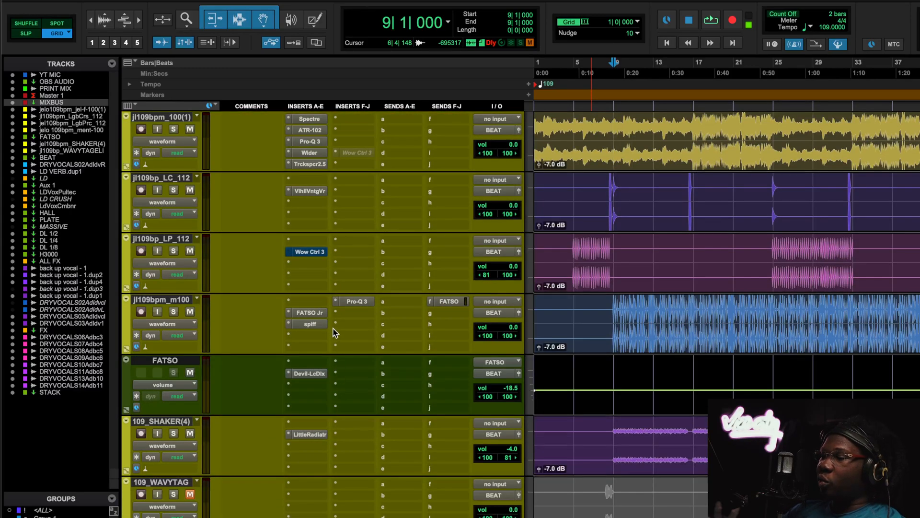
scroll(333, 329, down, 3)
click(315, 372)
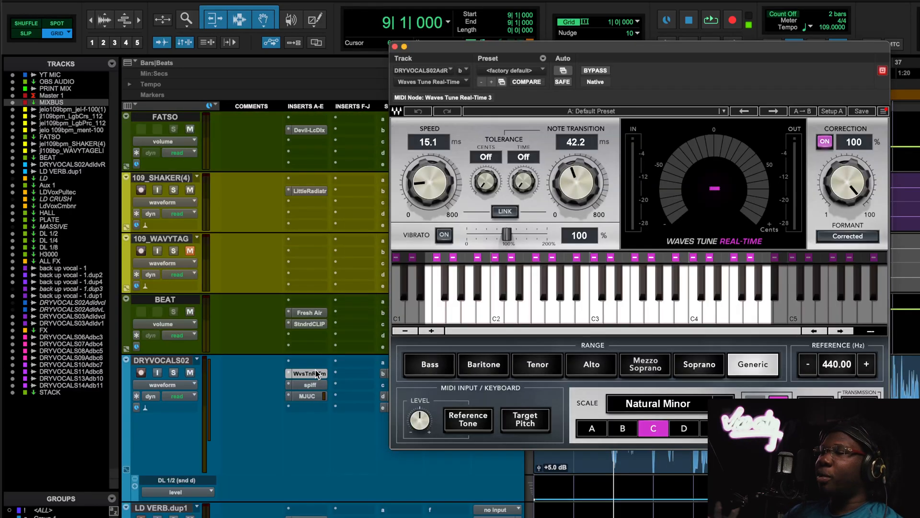
click(316, 372)
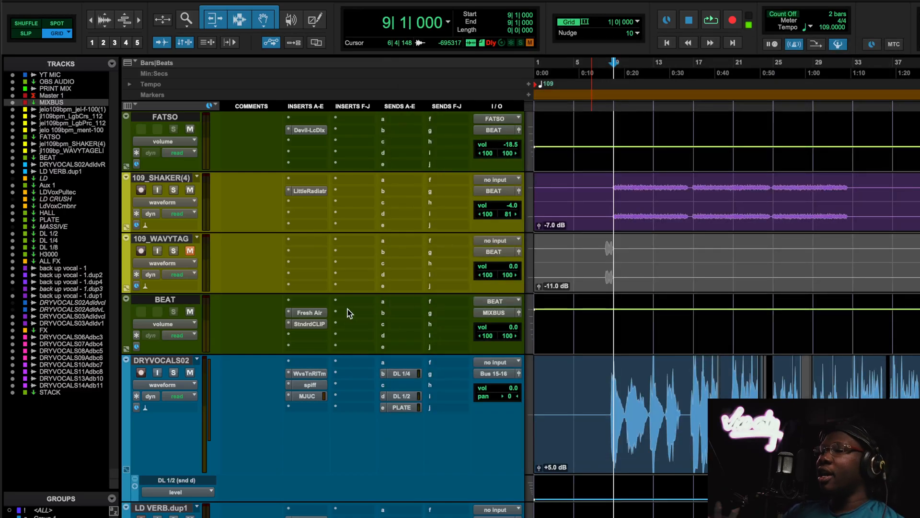
- Review the inserts, sends and routing from the beat tracks through the effects returns to the STACK track
scroll(348, 309, up, 1)
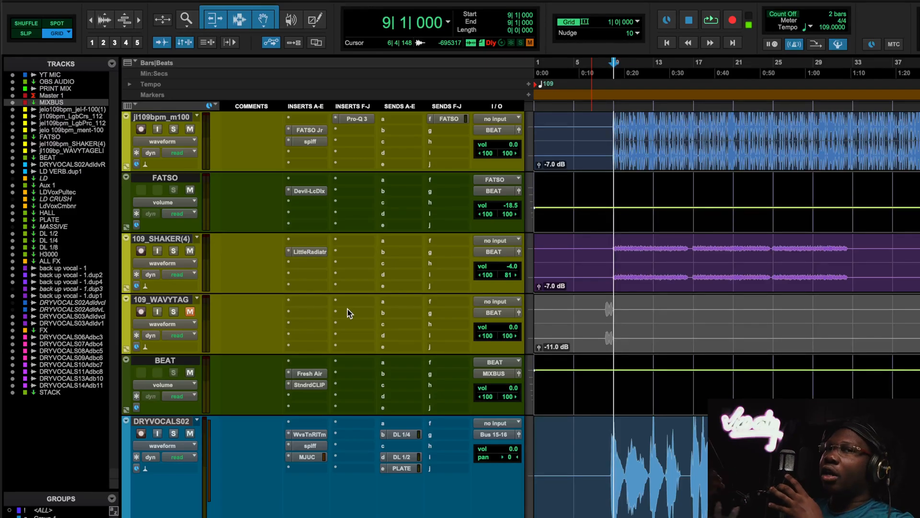
scroll(347, 312, down, 10)
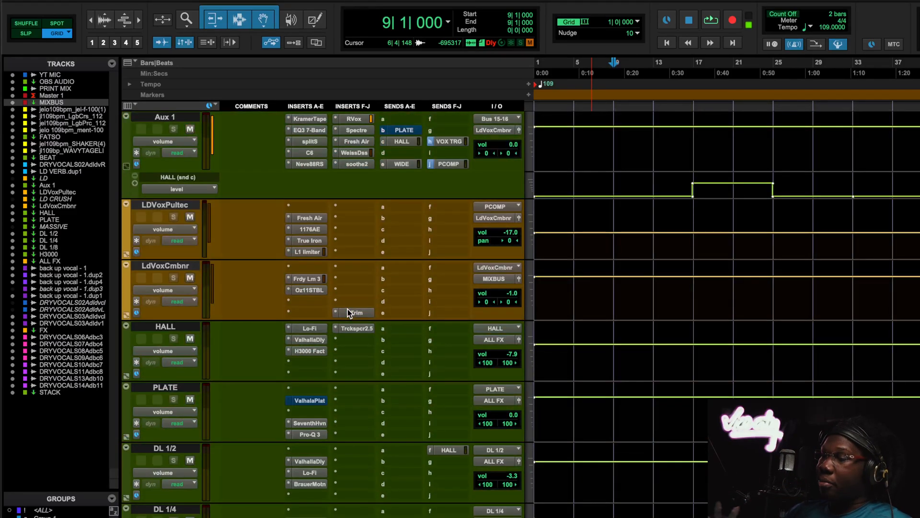
scroll(347, 312, down, 5)
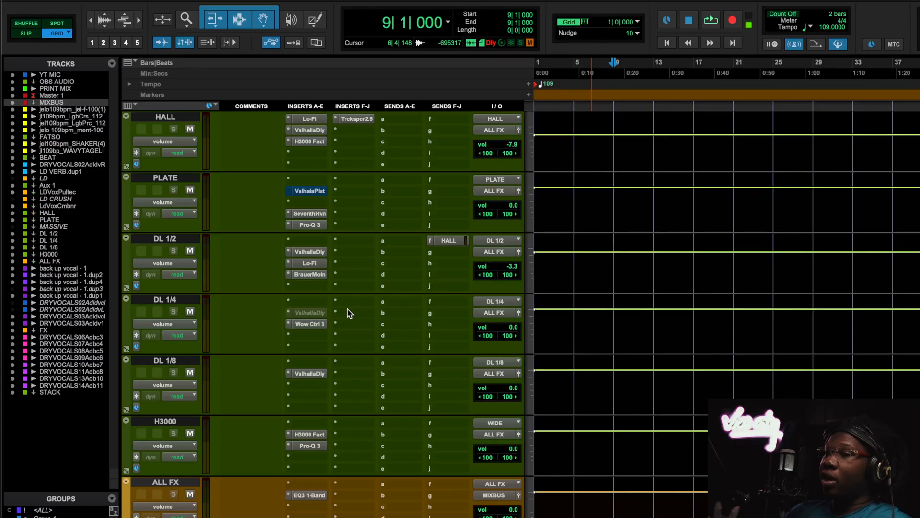
scroll(347, 308, down, 15)
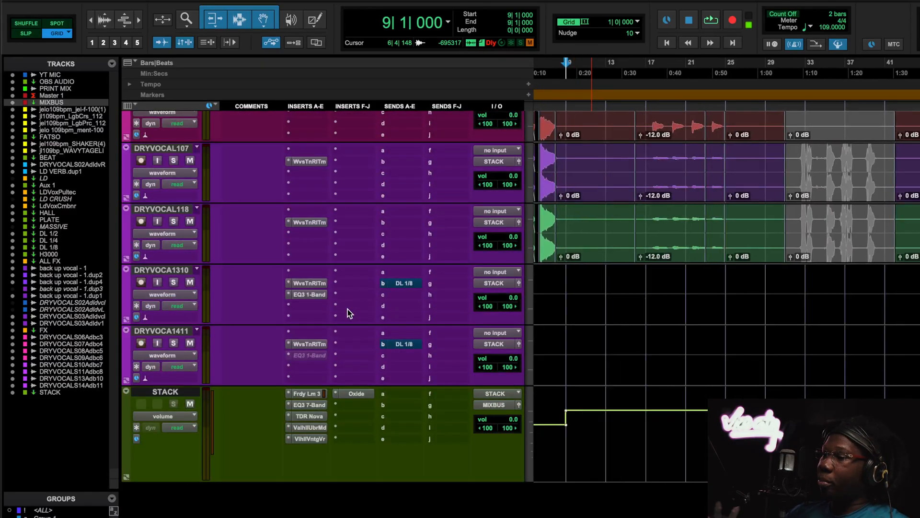
scroll(347, 309, up, 20)
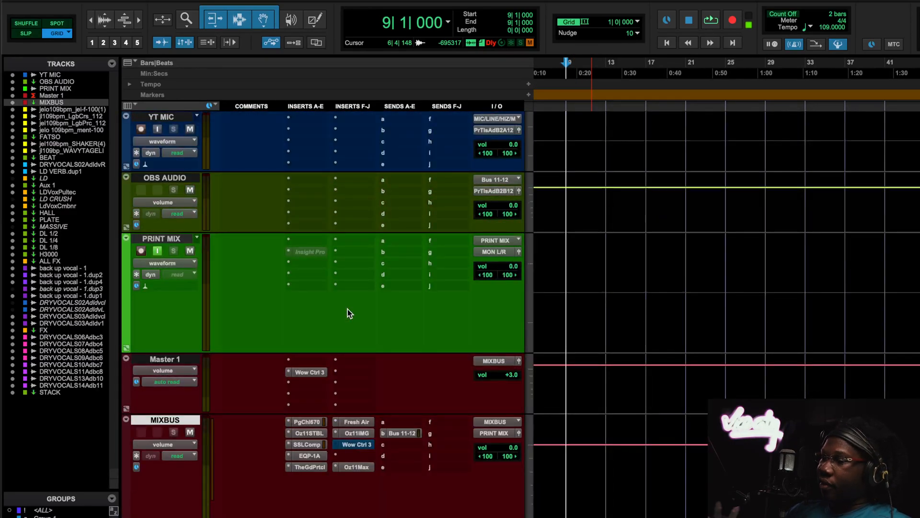
- Inspect the Wow Control 3 settings with the Mastering 15 IPS preset on the Master 1 track, and close the plugin
scroll(340, 305, down, 2)
scroll(364, 338, down, 5)
scroll(364, 337, up, 5)
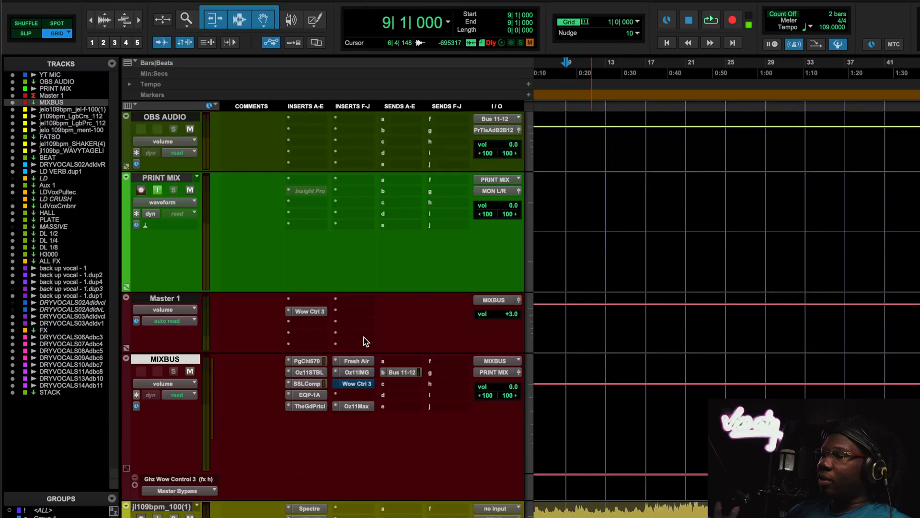
click(309, 361)
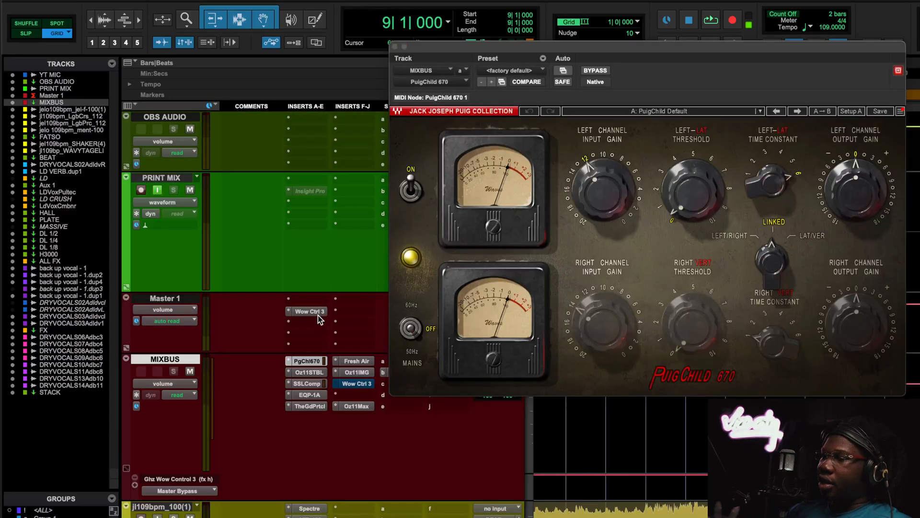
click(316, 312)
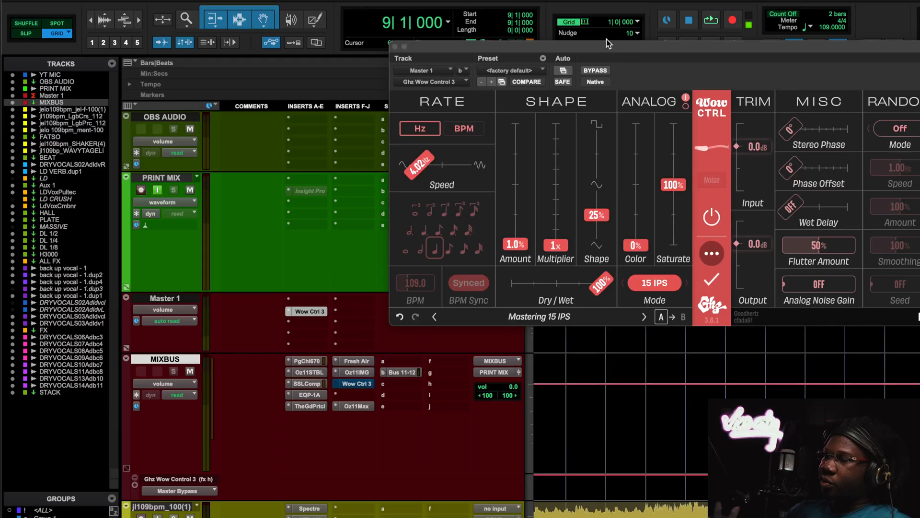
drag(608, 43, 495, 190)
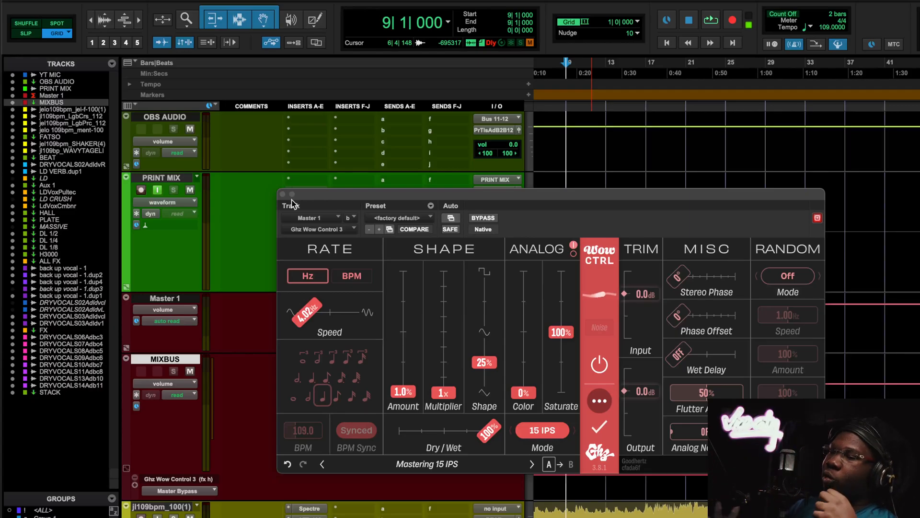
click(283, 195)
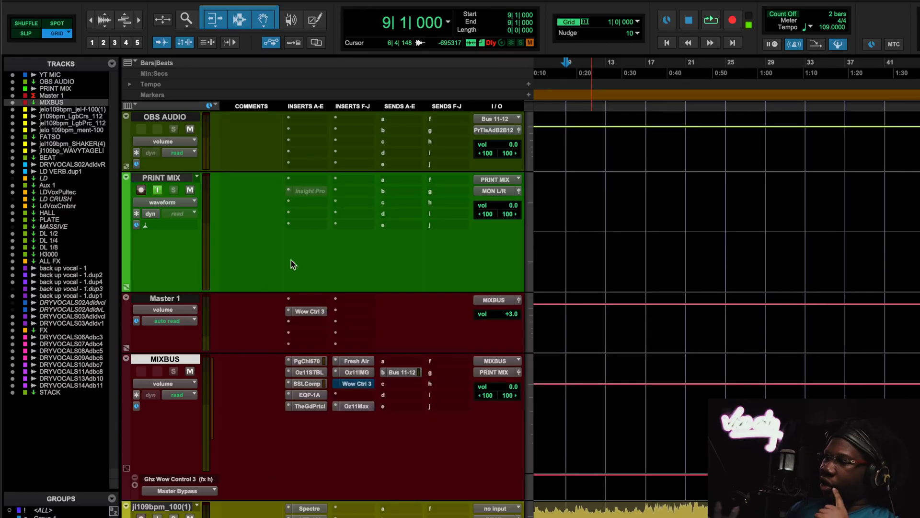
- Inspect the Wow Control 3 Slapback preset on the DL 1/4 delay return, and close the plugin
scroll(339, 392, down, 20)
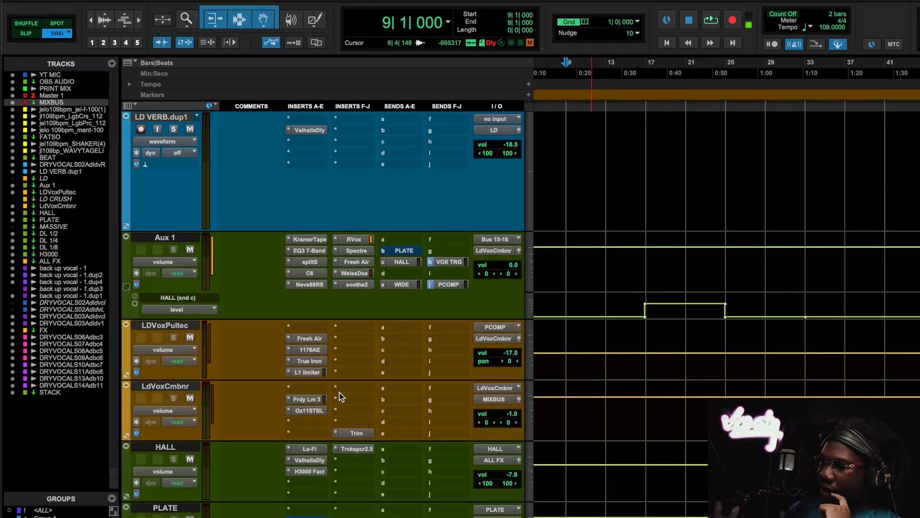
scroll(339, 392, down, 6)
scroll(339, 392, down, 6)
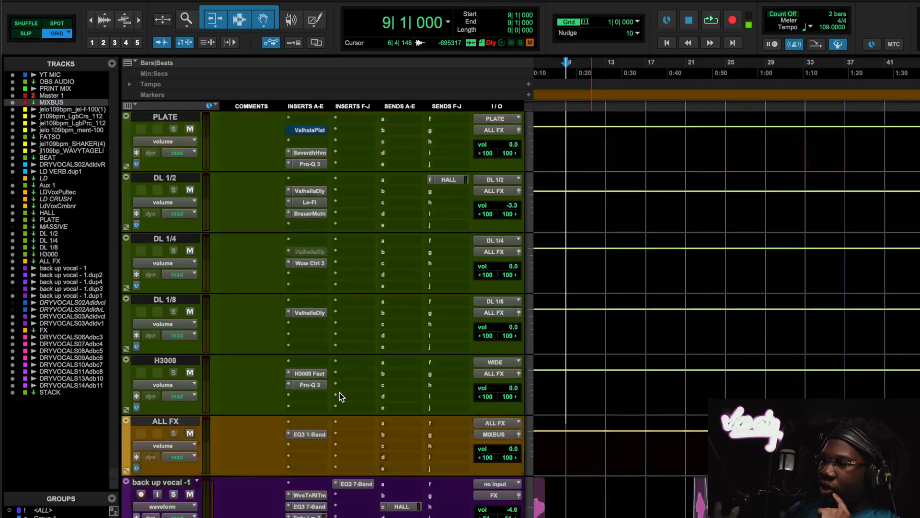
scroll(339, 392, up, 3)
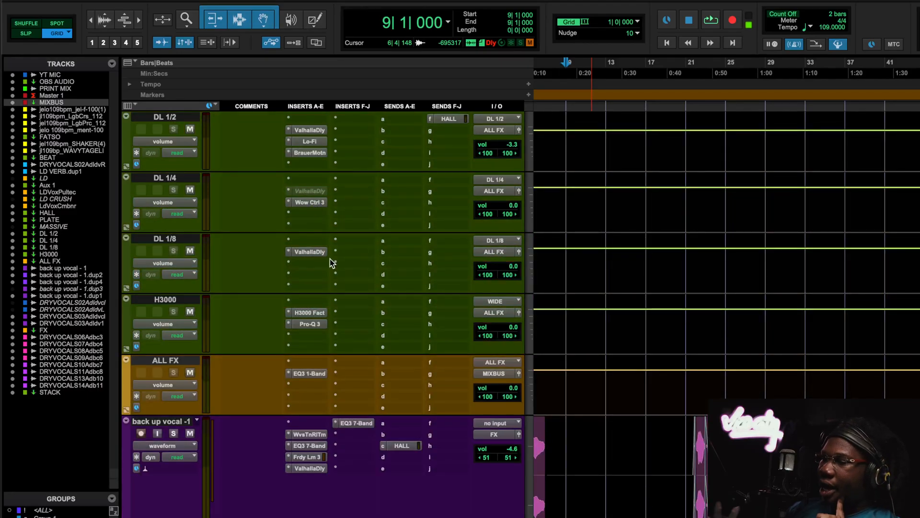
click(309, 202)
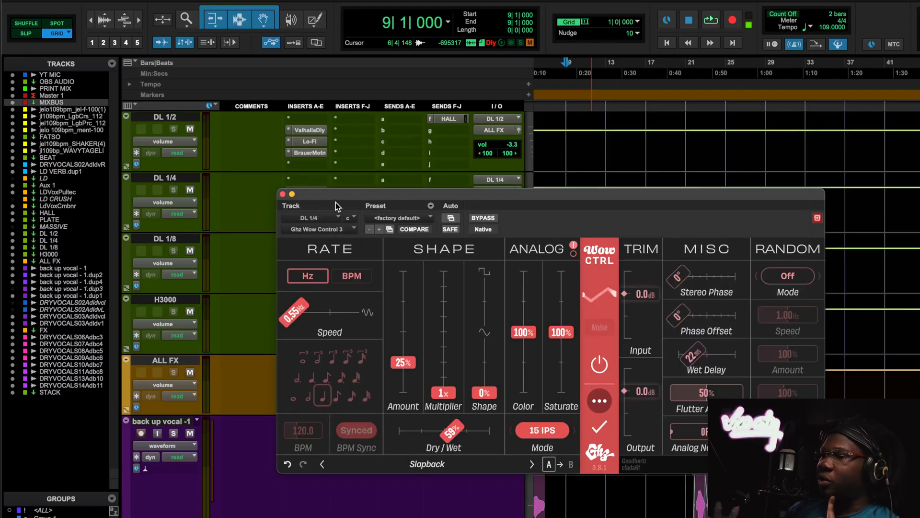
drag(325, 196, 300, 192)
scroll(354, 145, up, 3)
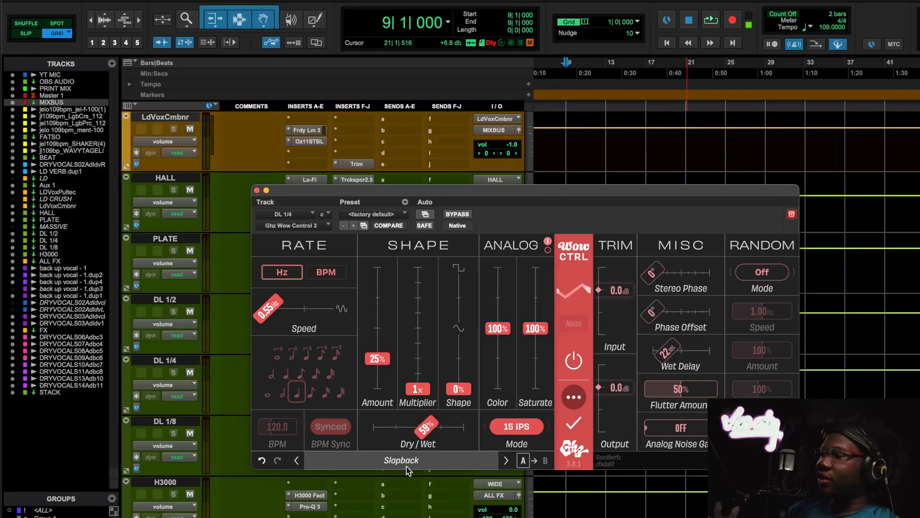
scroll(459, 150, up, 3)
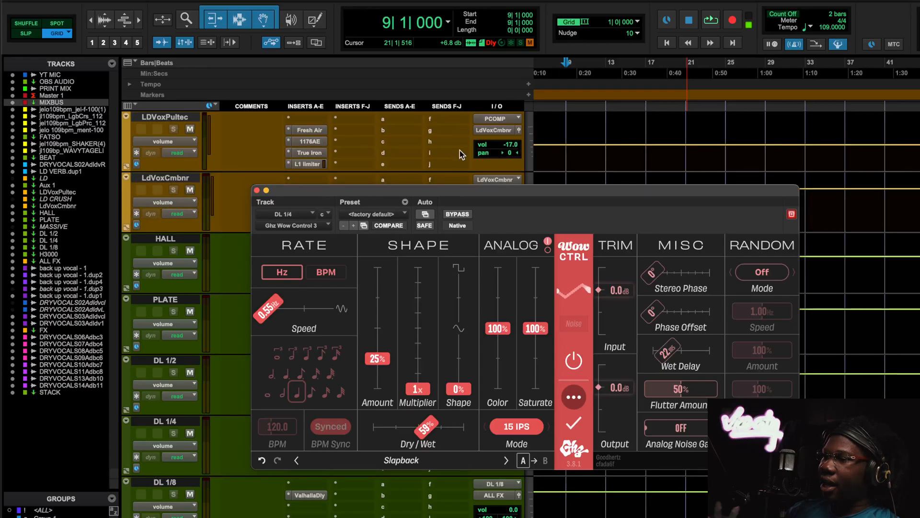
drag(442, 190, 451, 216)
scroll(392, 183, up, 3)
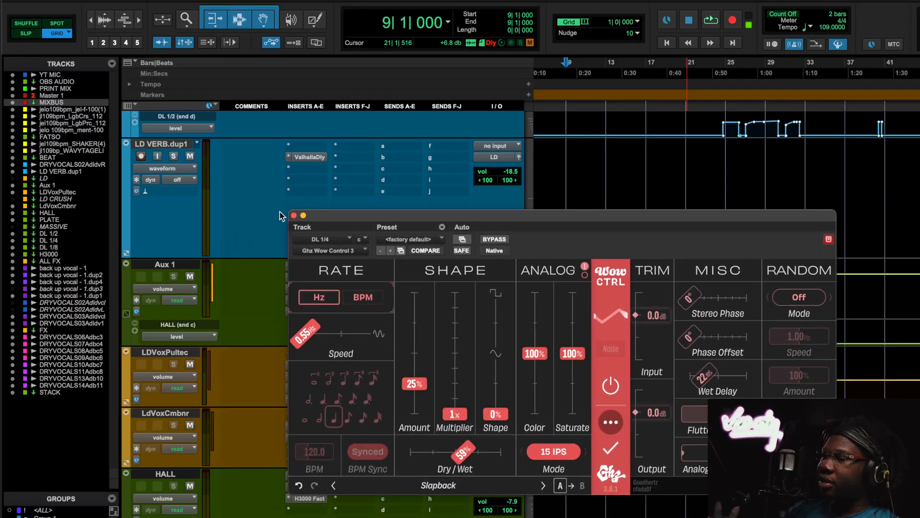
click(293, 216)
- Raise the DL 1/4 send on the DRYVOCALS02 track to +4.8 dB while playing the song from bar 9
scroll(335, 230, up, 10)
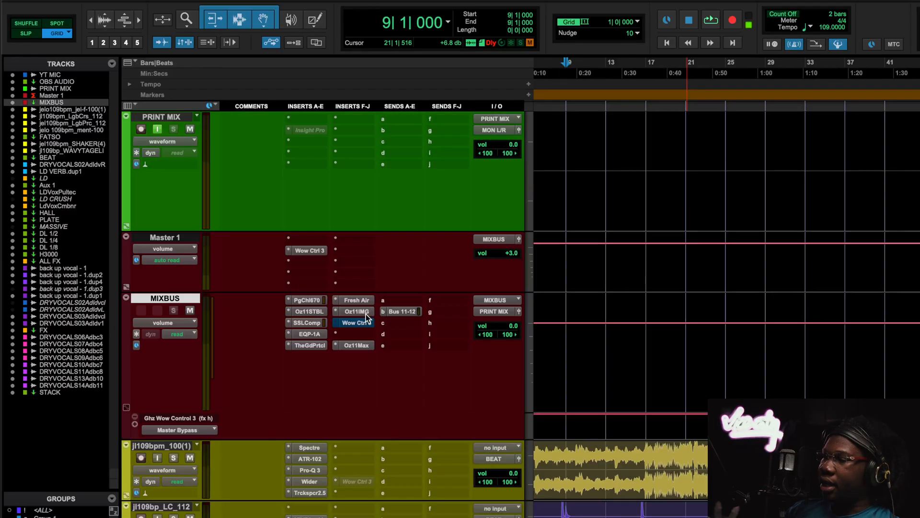
scroll(367, 318, down, 7)
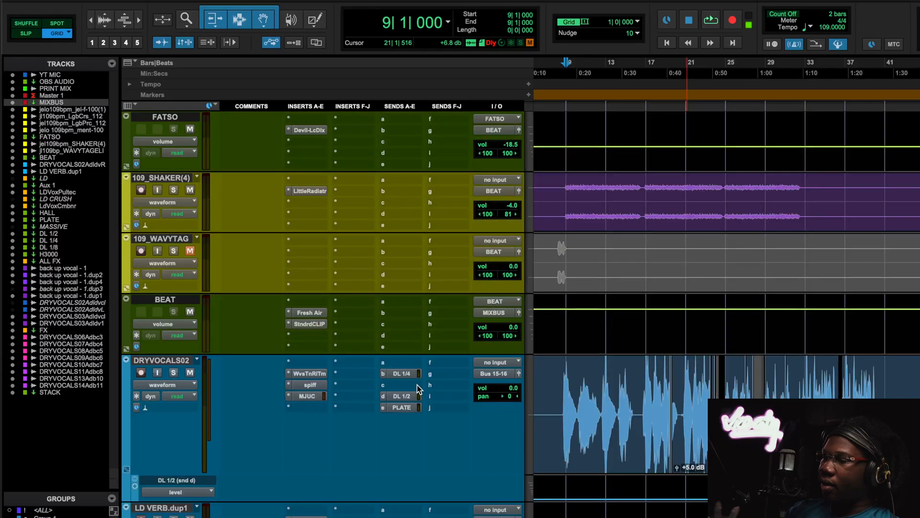
click(412, 376)
key(space)
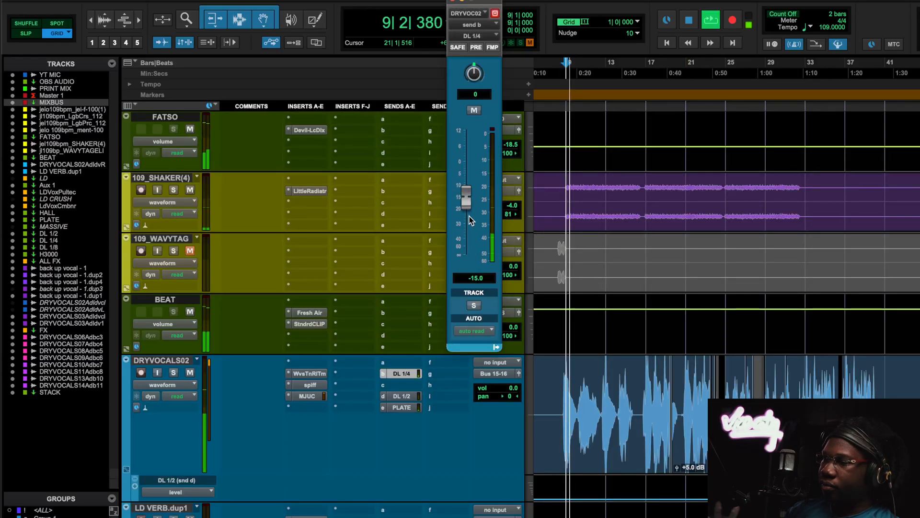
drag(465, 199, 466, 149)
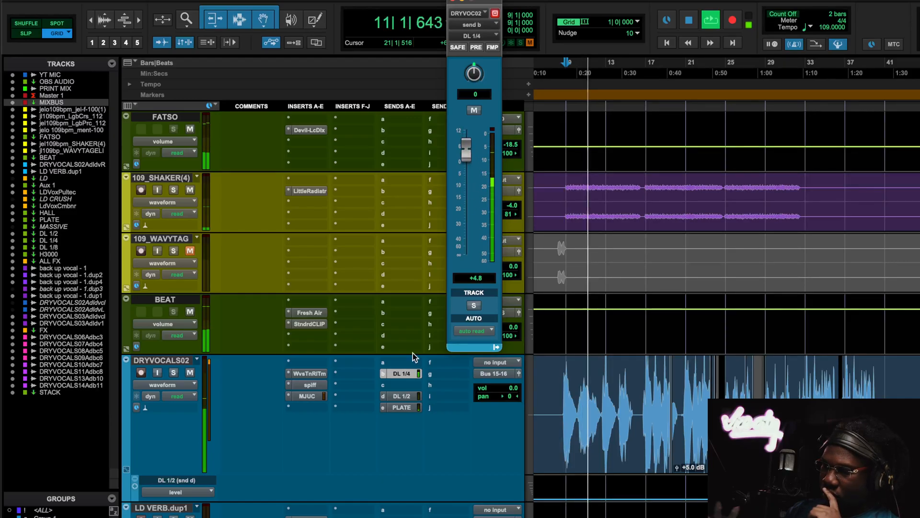
scroll(412, 355, down, 6)
scroll(413, 353, down, 5)
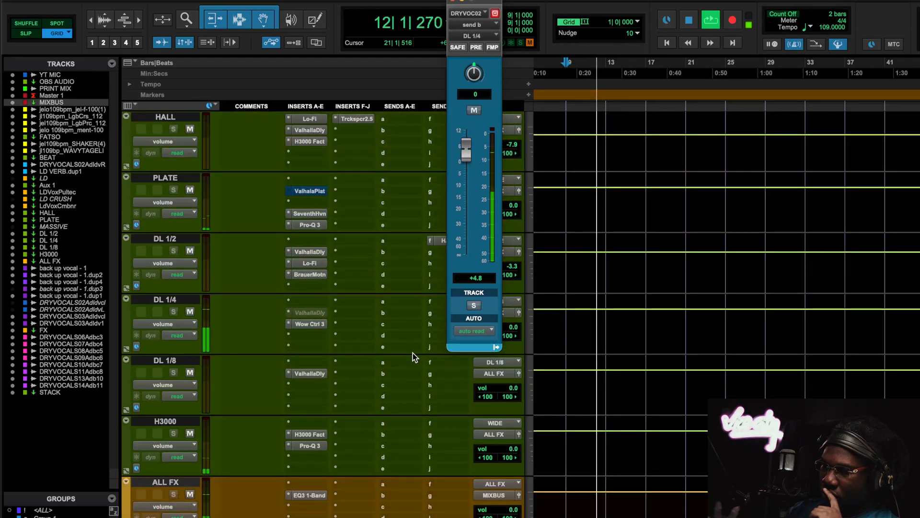
scroll(372, 280, up, 6)
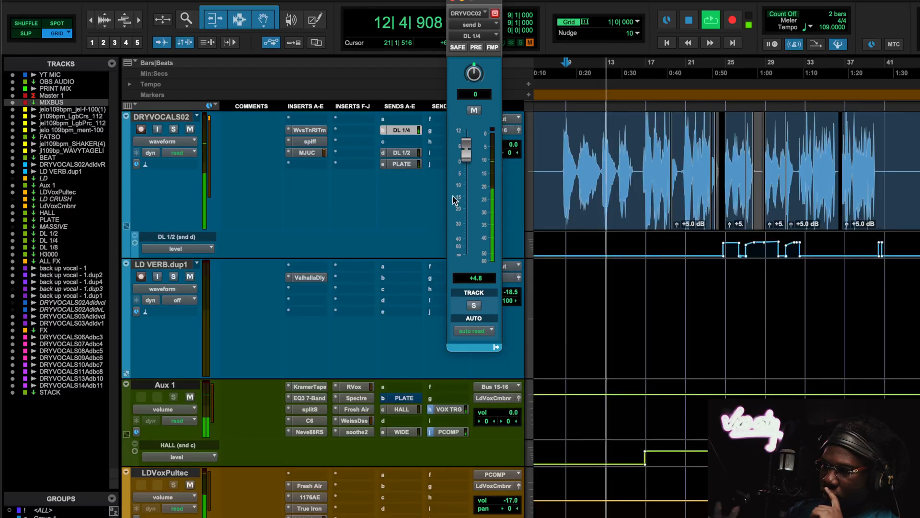
- Compare the lead vocal with the DL 1/4 send on DRYVOCALS02 muted and unmuted while playing from bar 9
key(space)
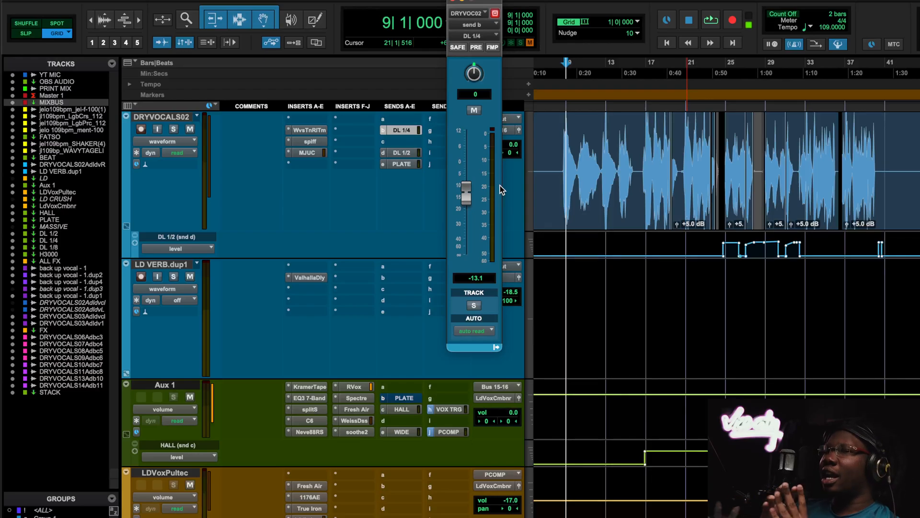
key(space)
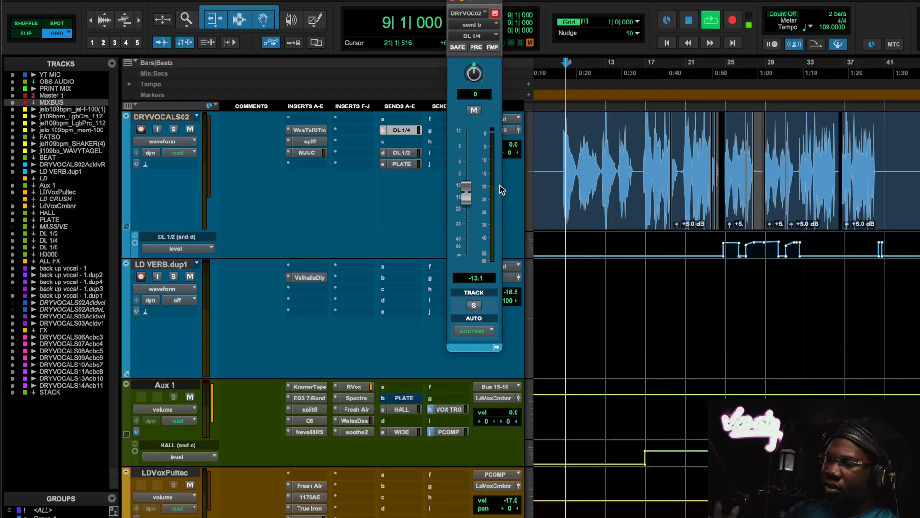
click(473, 113)
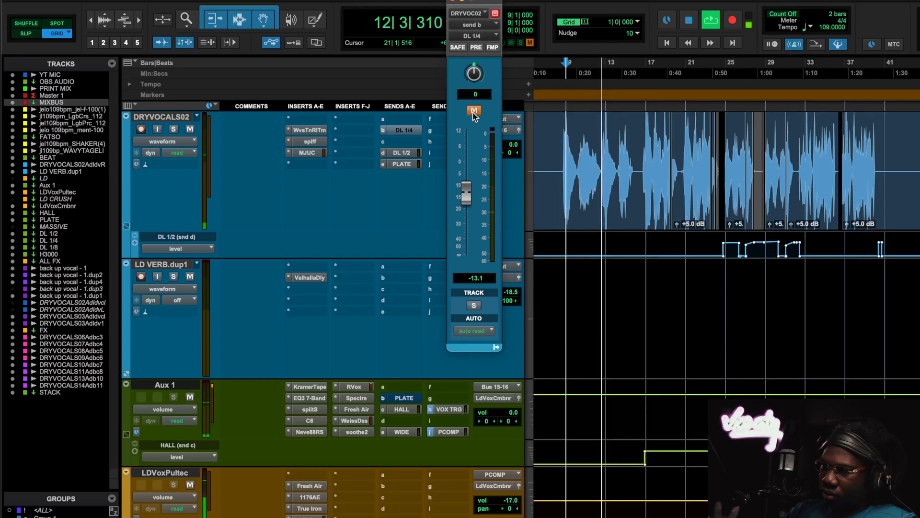
click(473, 111)
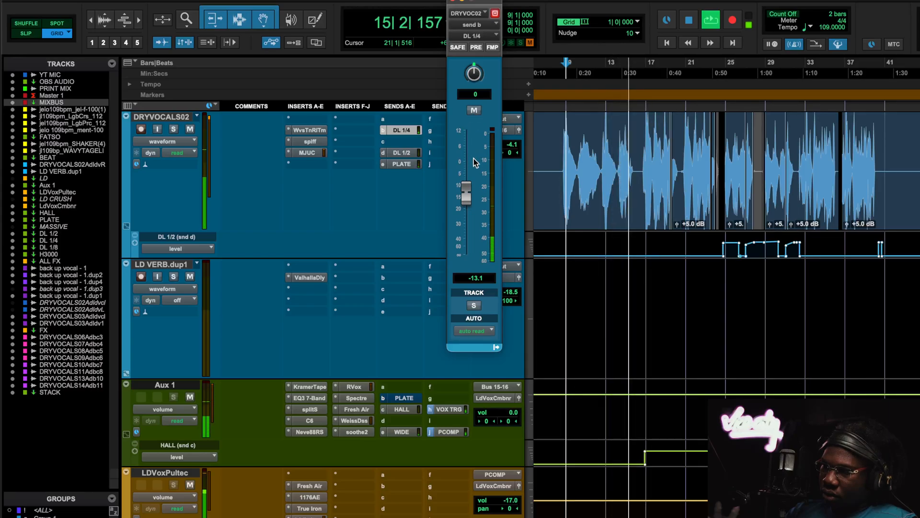
- Lower the DL 1/4 send on DRYVOCALS02 to -14.5 dB, and compare it muted and unmuted before stopping playback
drag(470, 196, 470, 200)
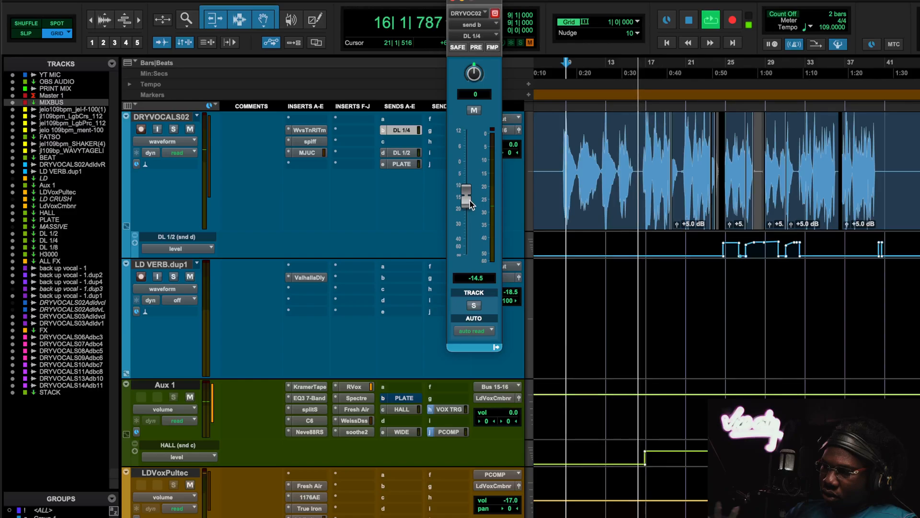
click(473, 111)
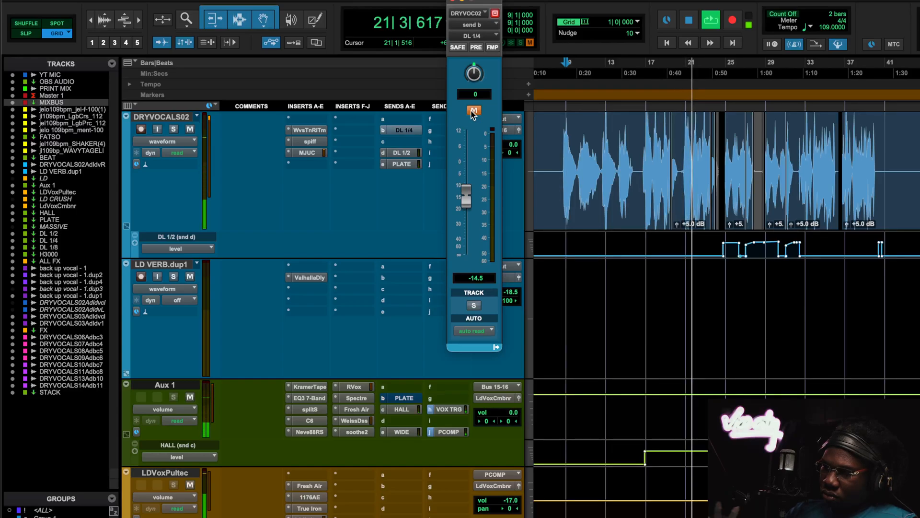
click(474, 111)
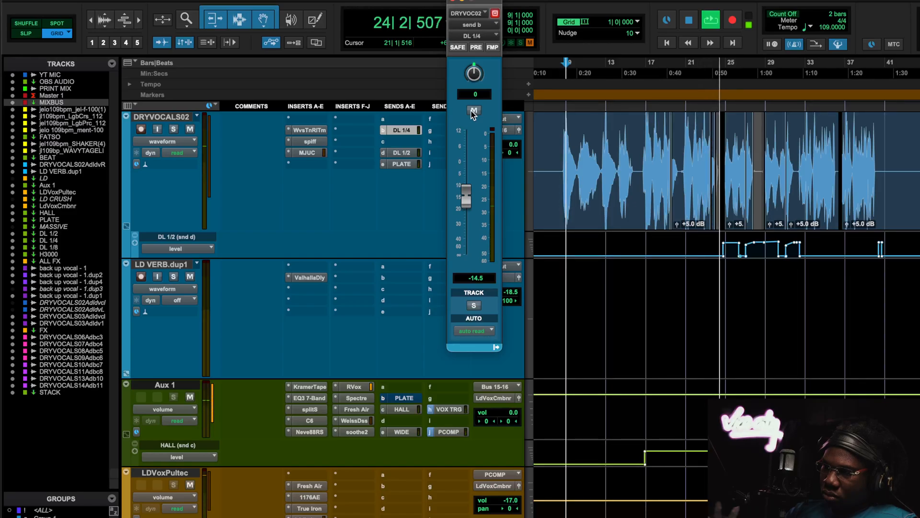
key(space)
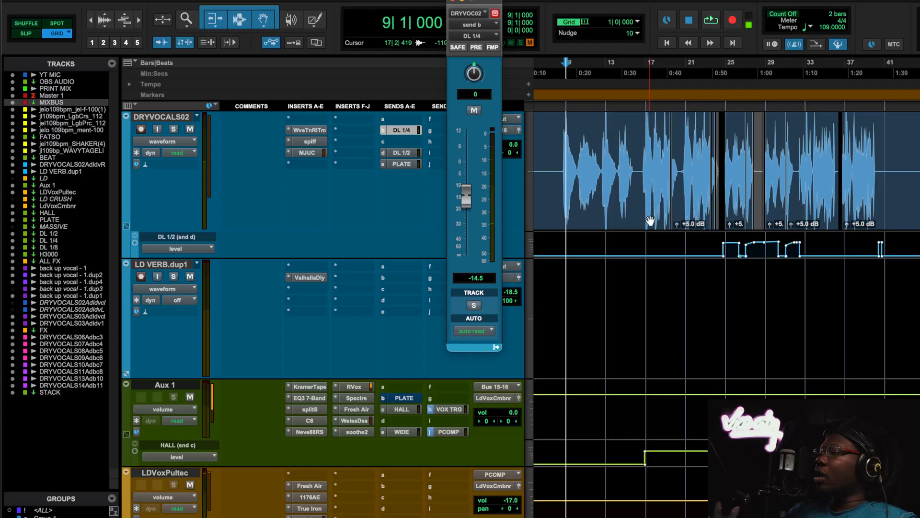
- Examine the Wow Control 3 Slapback settings on the DL 1/4 return, and close the plugin
scroll(363, 256, down, 12)
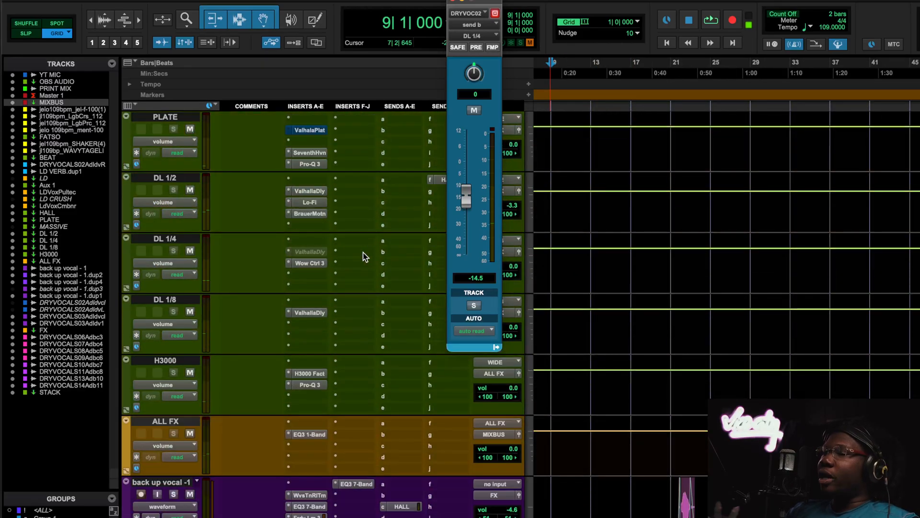
scroll(364, 257, up, 3)
click(312, 384)
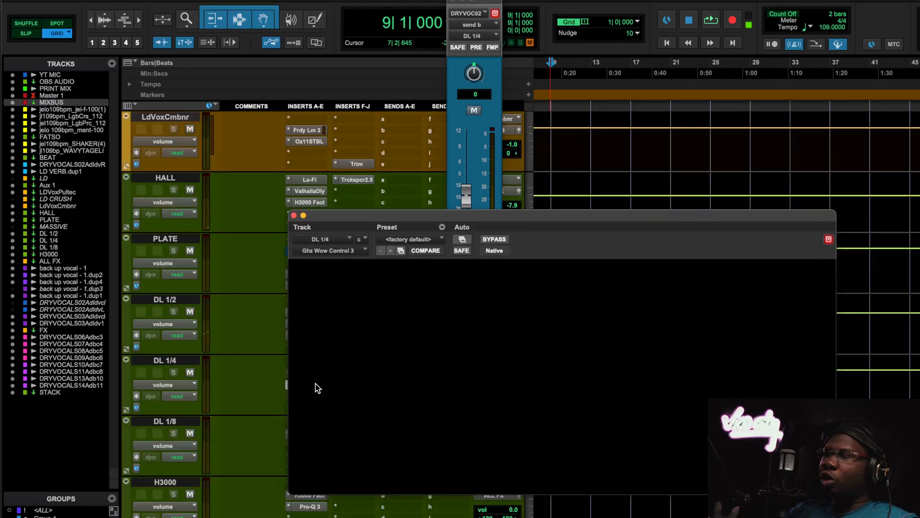
drag(605, 217, 551, 156)
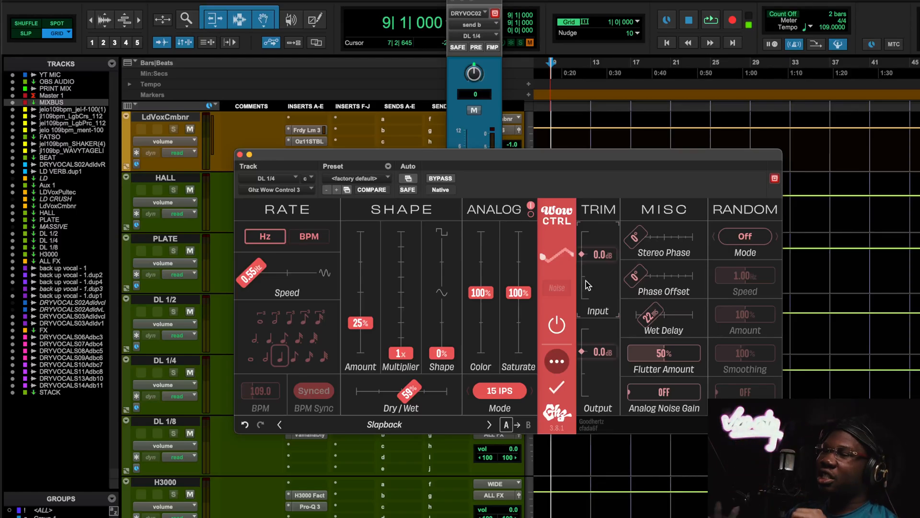
click(240, 154)
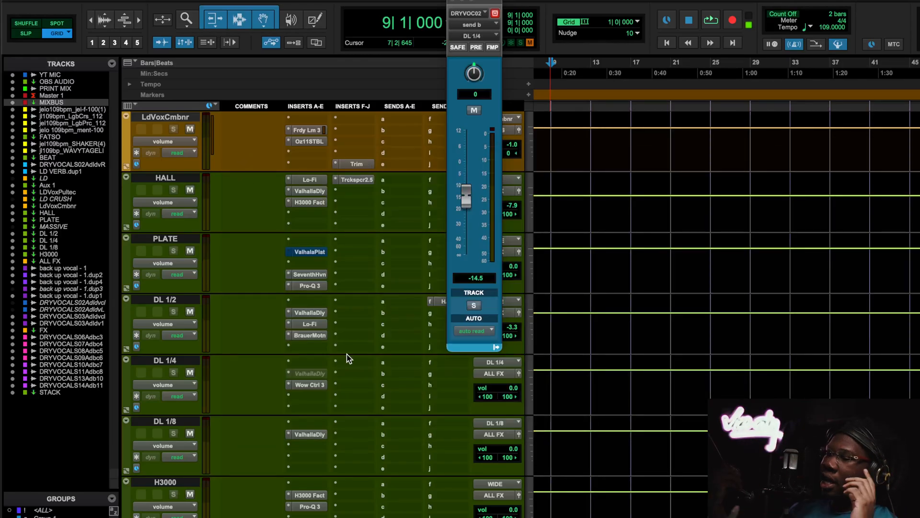
- Find the backpvcl-1.dp1 backing vocal track and open its Wow Control 3 plugin, keeping the track's inserts and volume in view
scroll(347, 358, down, 10)
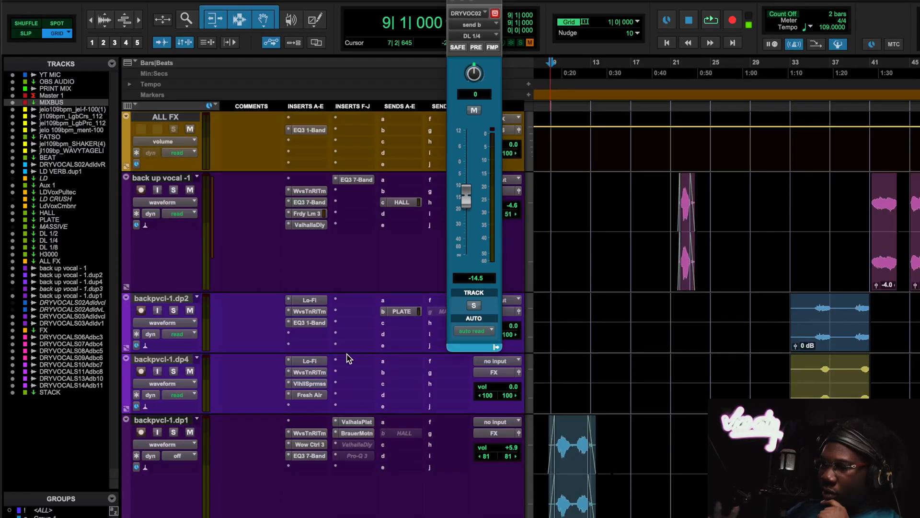
scroll(347, 358, down, 6)
scroll(348, 358, down, 8)
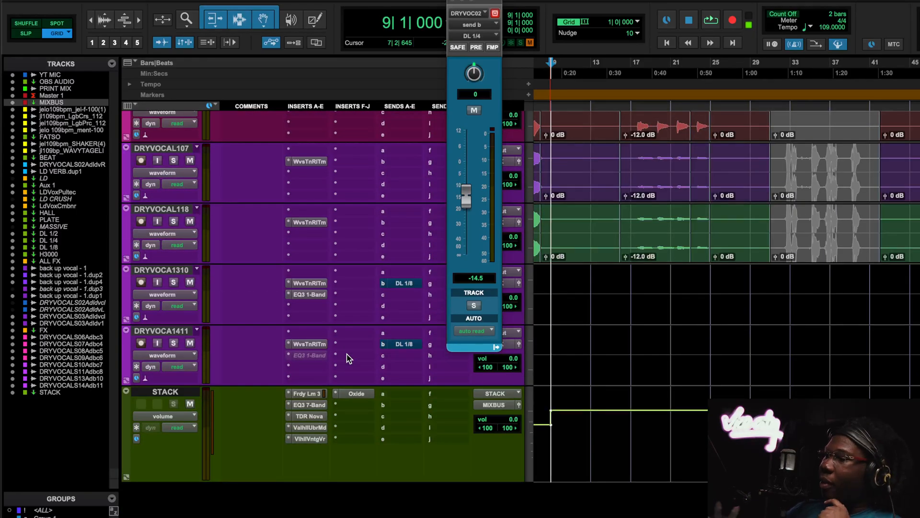
scroll(347, 359, up, 10)
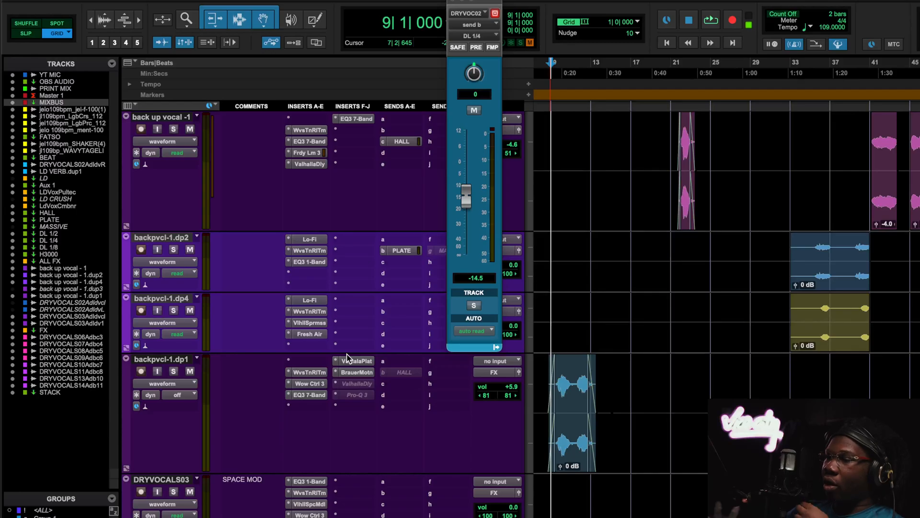
scroll(347, 359, up, 3)
scroll(347, 358, down, 3)
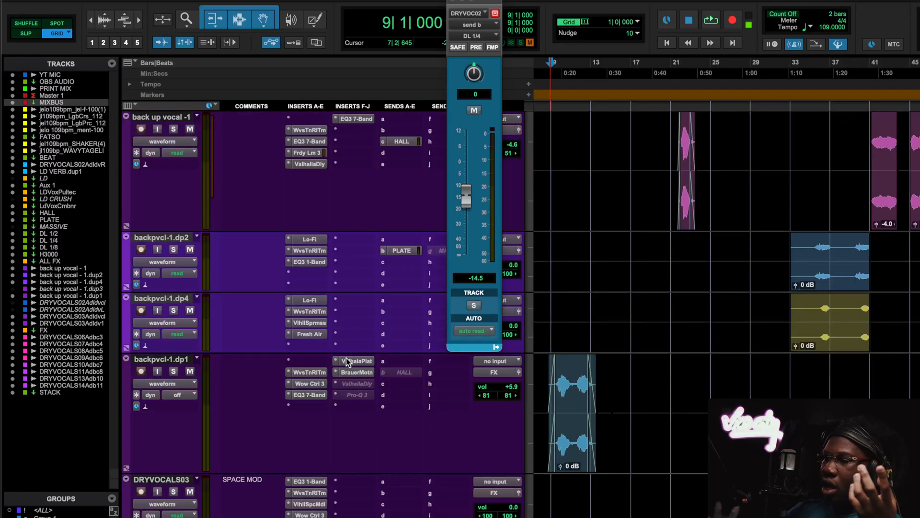
click(312, 382)
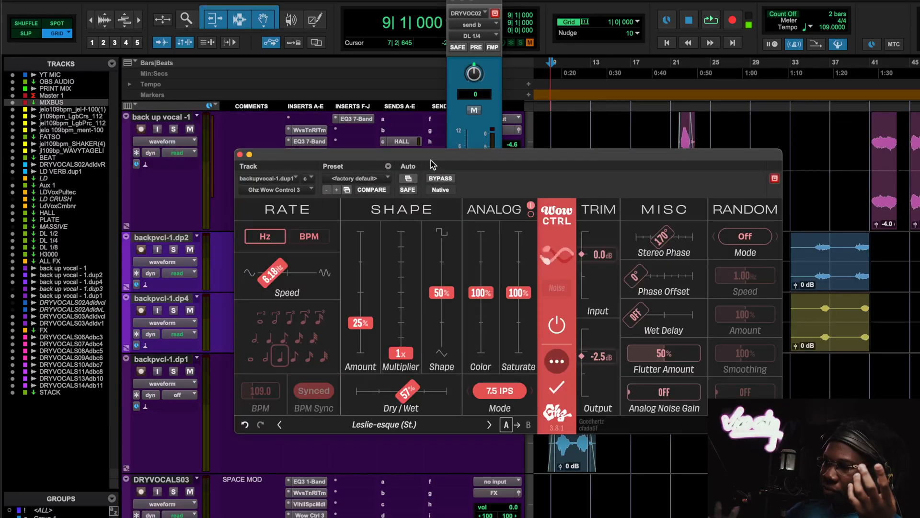
drag(430, 158, 356, 64)
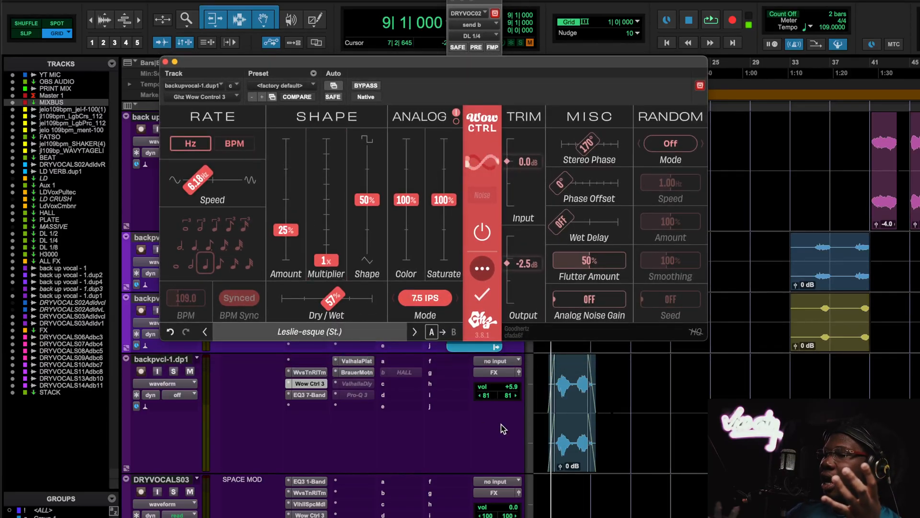
- Look up the Leslie-esque (St.) preset in the Wow Control 3 preset list, start playback from bar 9, and close the list
key(t)
key(t)
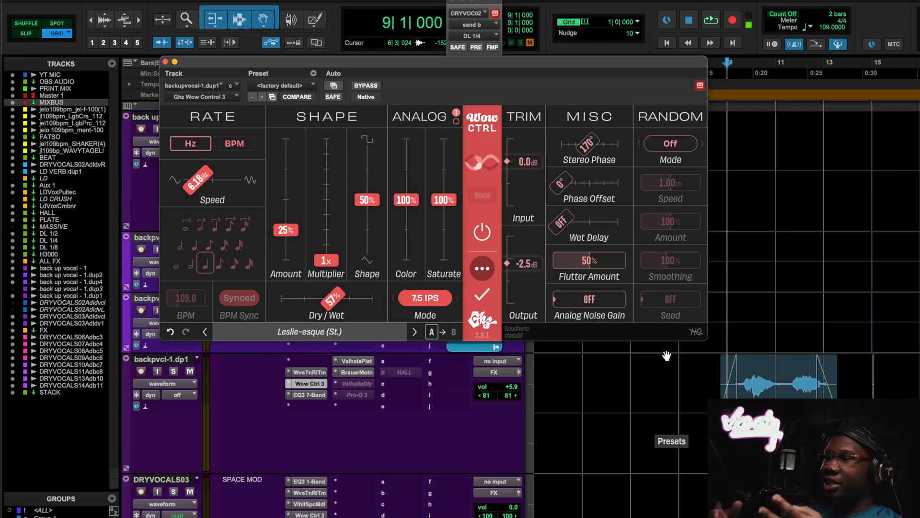
click(314, 331)
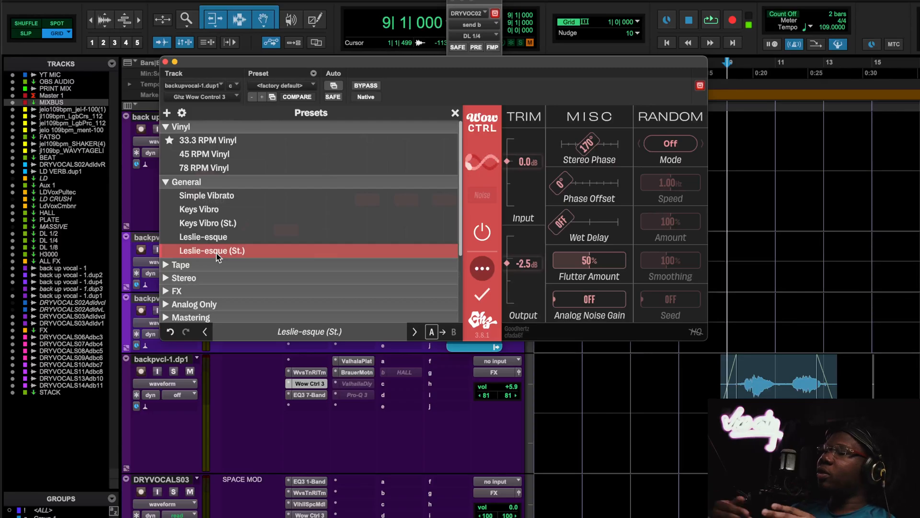
click(711, 21)
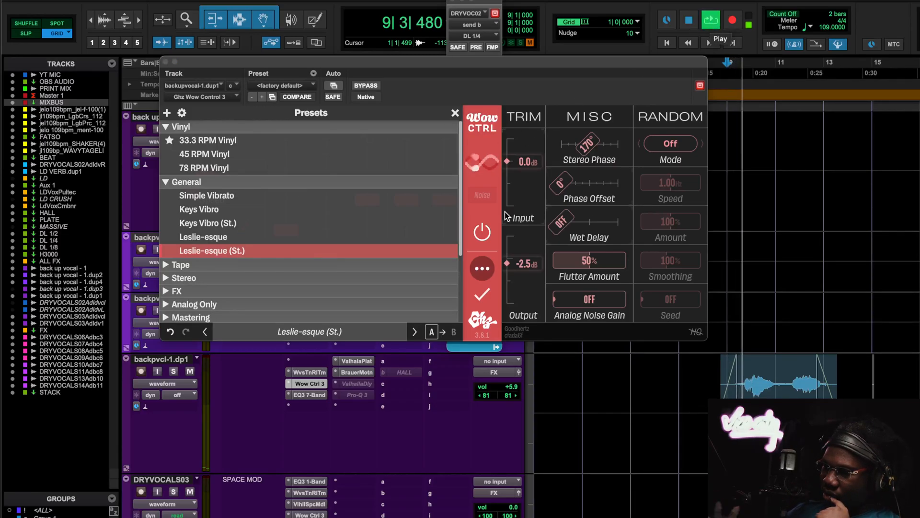
click(455, 112)
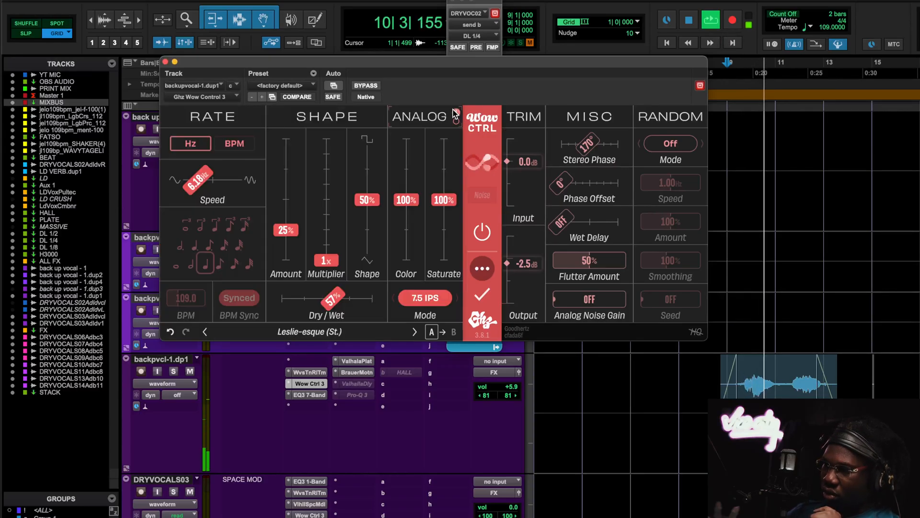
- Raise the backpvcl-1.dp1 track volume to +11.4 dB during playback, and stop the song
click(515, 388)
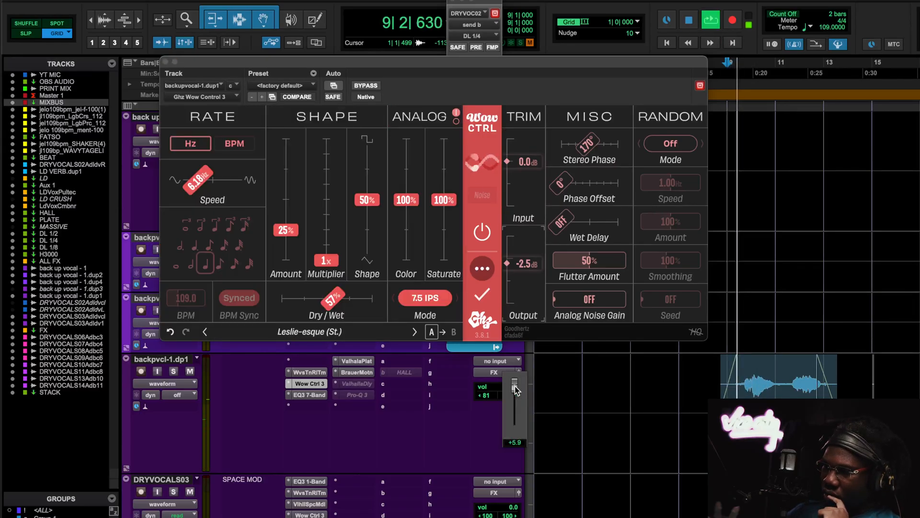
drag(515, 387, 518, 385)
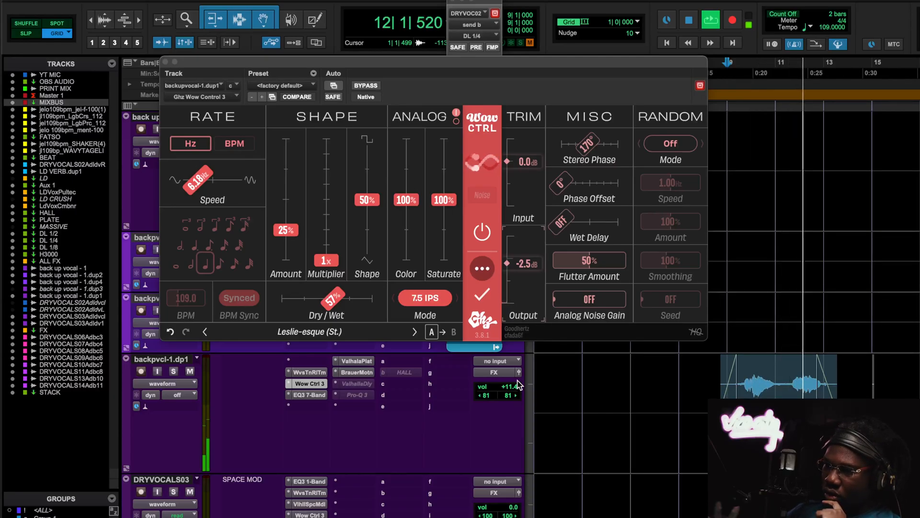
key(space)
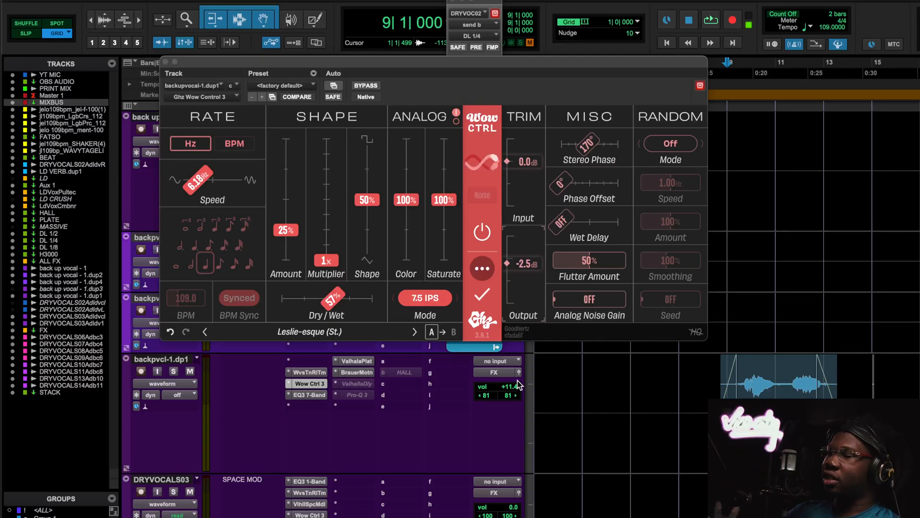
- Play the backing vocal with Wow Control 3 active and bypassed, and lower the backpvcl-1.dp1 track volume to +5.4 dB
key(space)
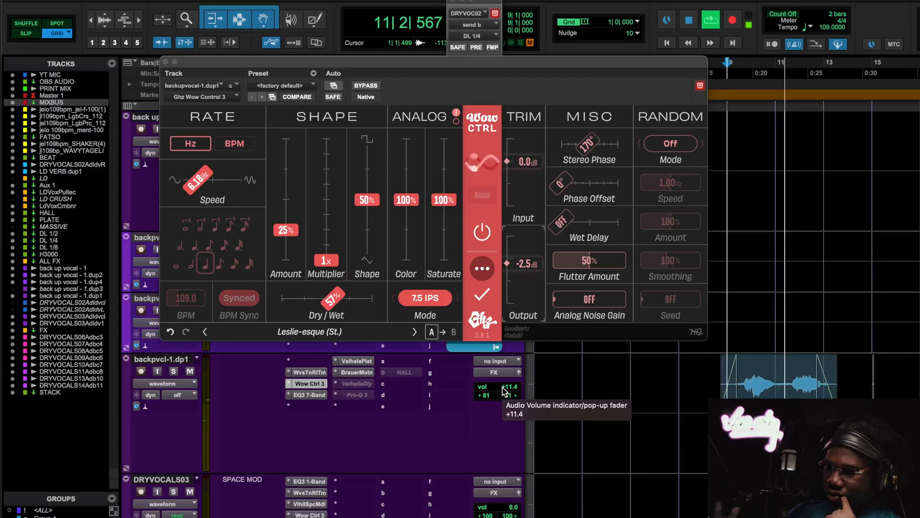
click(376, 88)
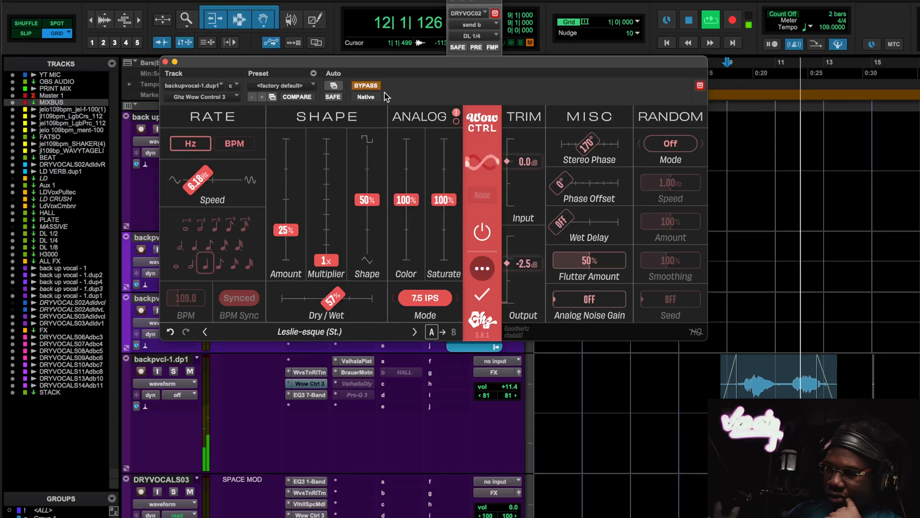
key(space)
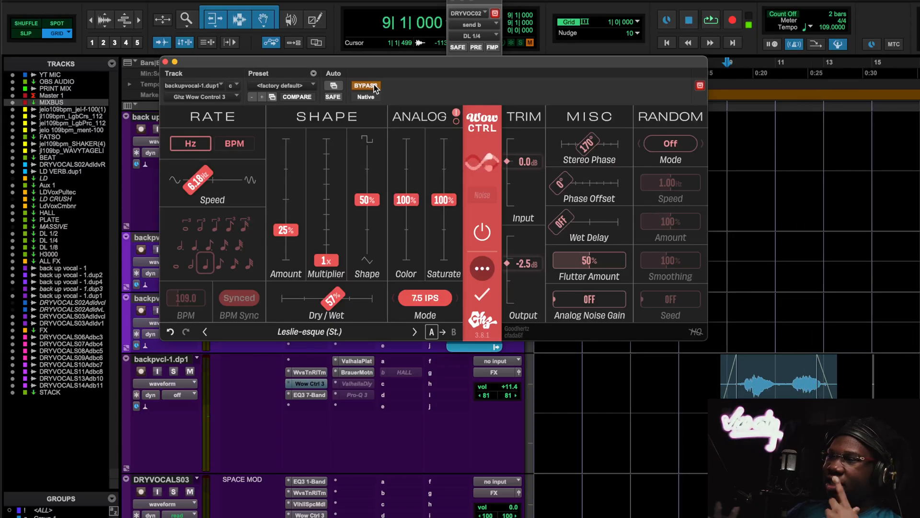
mouse_move(508, 386)
mouse_down()
mouse_move(506, 396)
mouse_move(505, 386)
mouse_up()
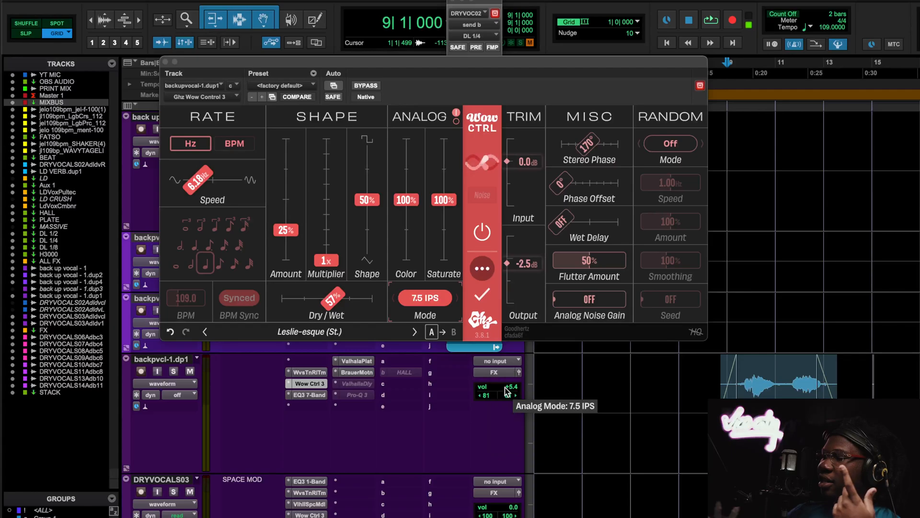
- Play the song from bar 9 to hear the backing vocal in the mix, and close its Wow Control 3 plugin
scroll(784, 431, up, 15)
scroll(769, 147, up, 5)
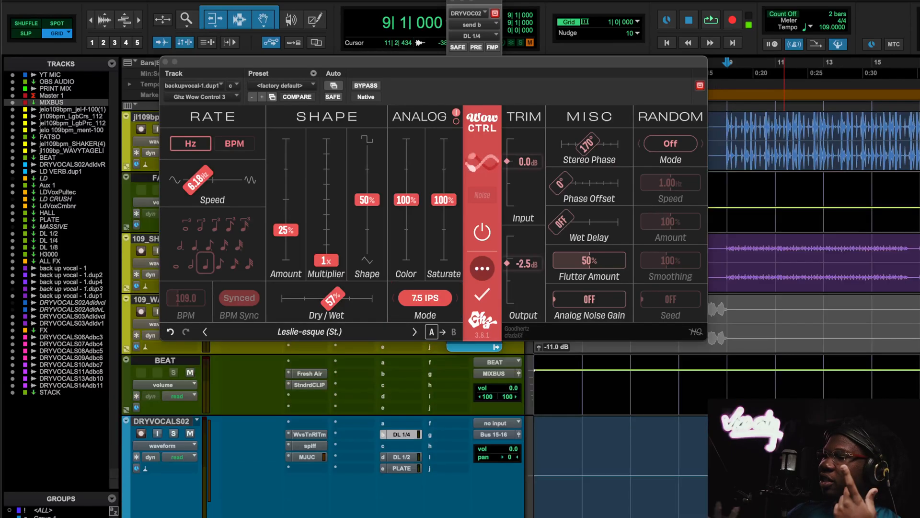
scroll(769, 192, down, 15)
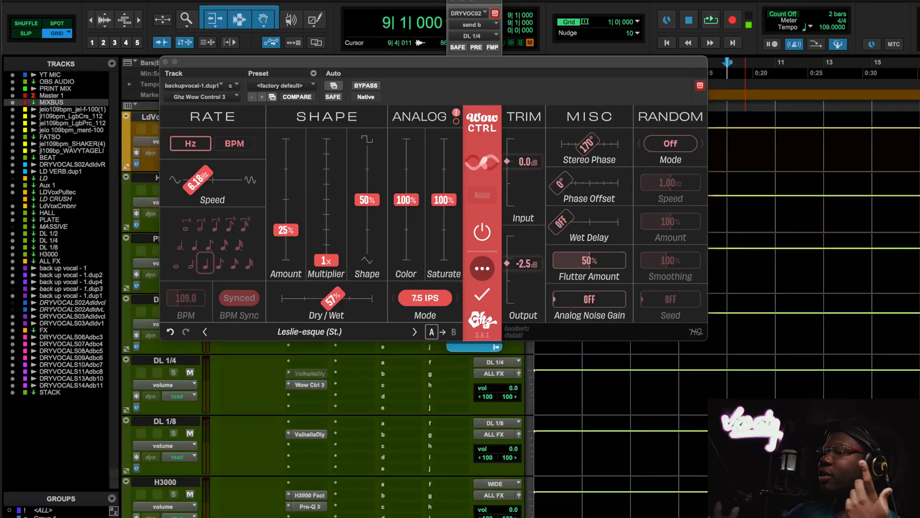
key(space)
scroll(768, 287, down, 5)
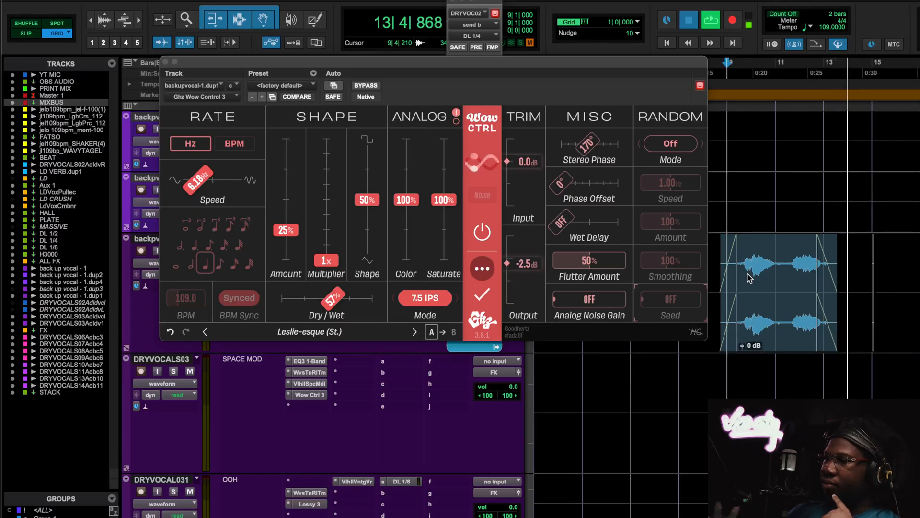
key(space)
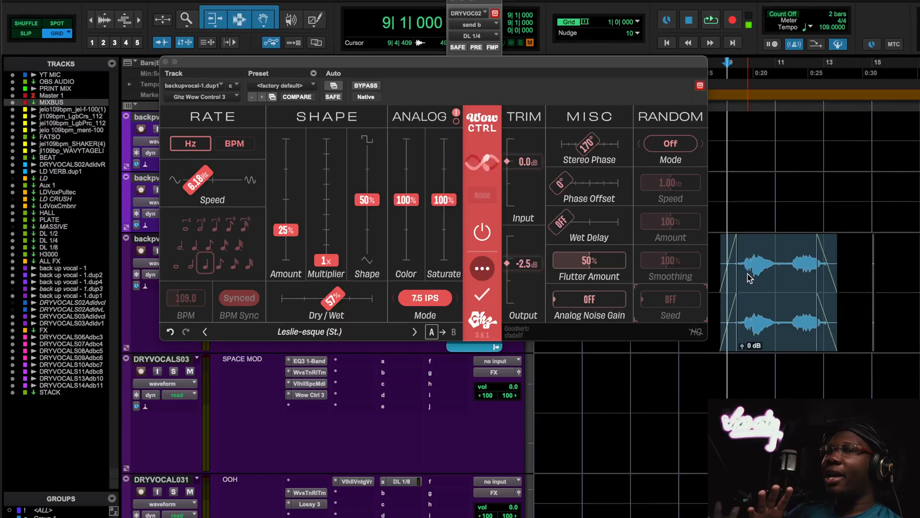
click(164, 61)
- Play the song from bar 9, briefly solo the 109_SHAKER(4) beat track, and stop playback
scroll(614, 253, up, 20)
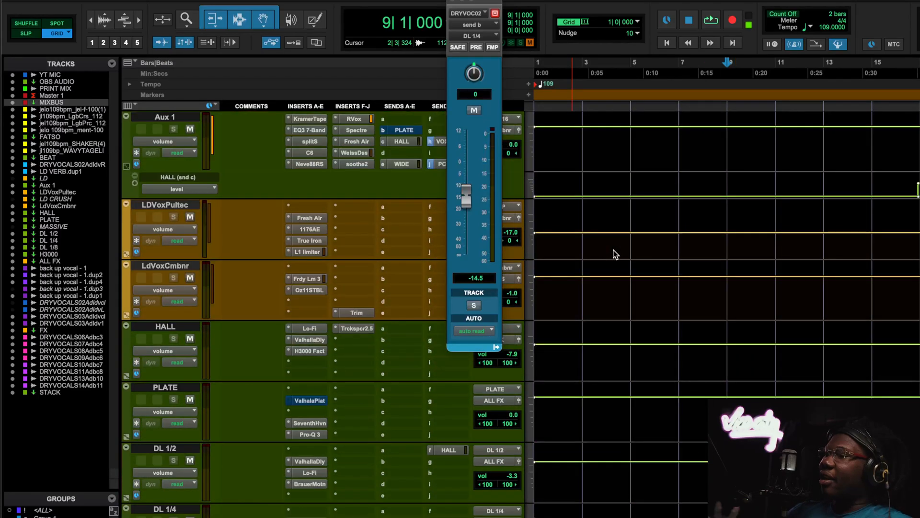
scroll(615, 254, up, 3)
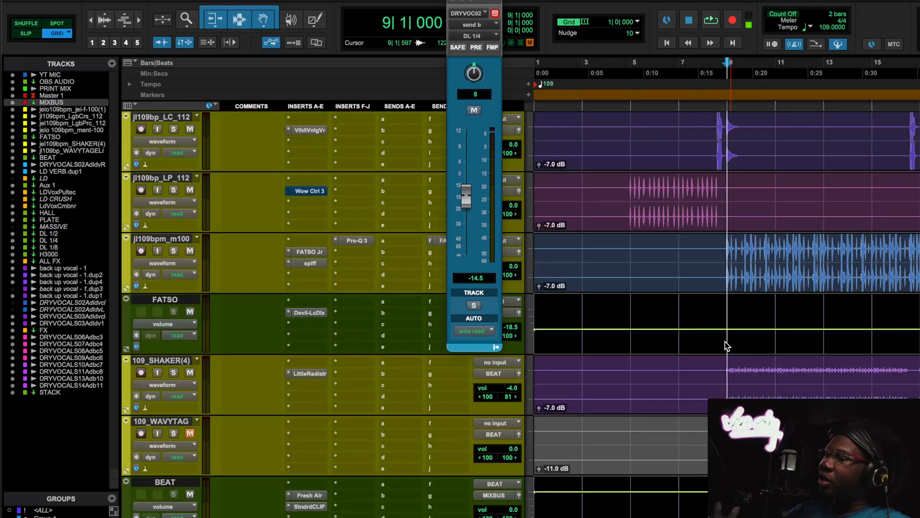
key(space)
click(174, 373)
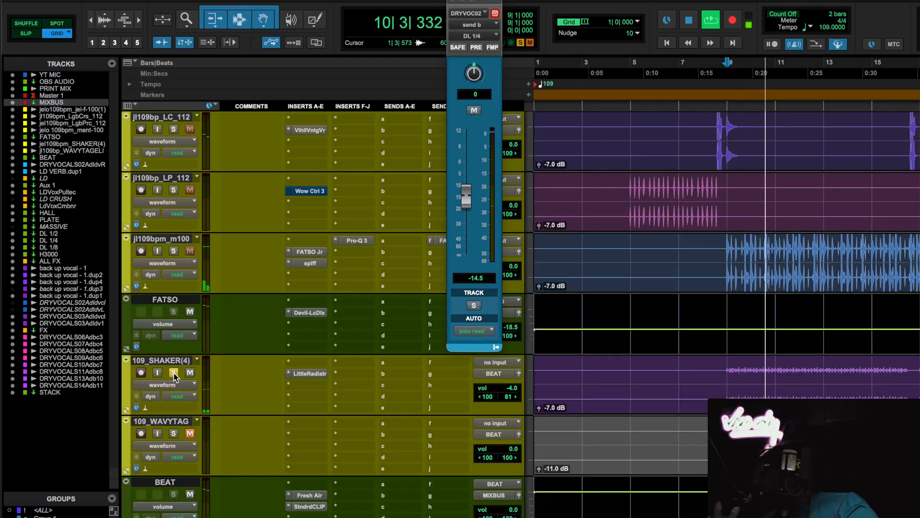
click(173, 373)
key(space)
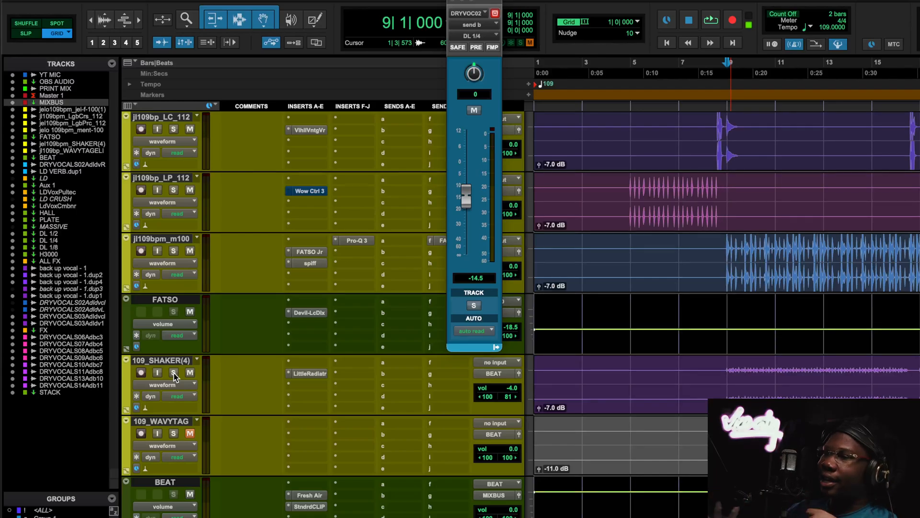
- Open Wow Control 3 on the Master 1 track and look through its preset list around Mastering 15 IPS
scroll(346, 362, up, 10)
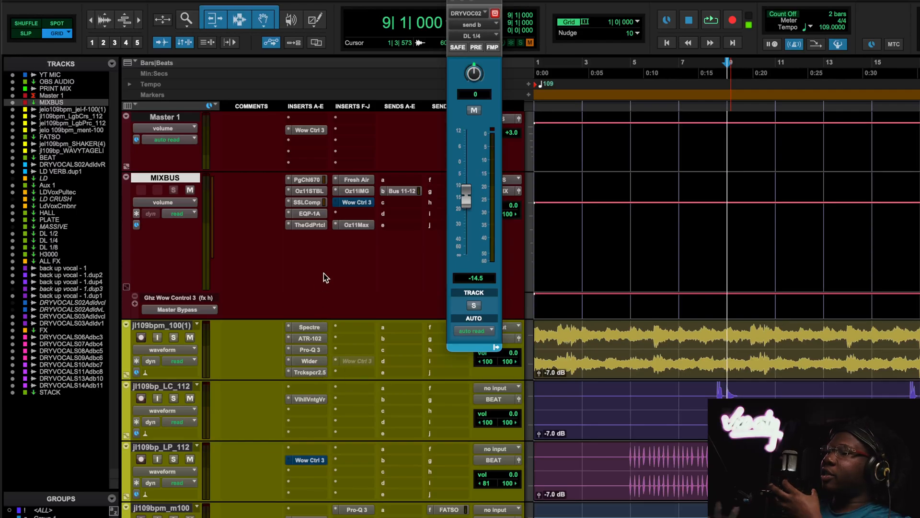
click(305, 130)
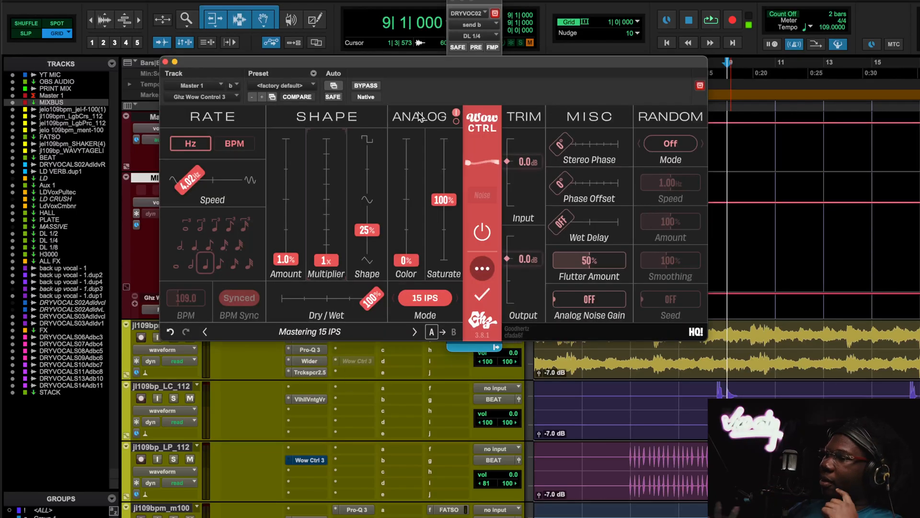
click(318, 330)
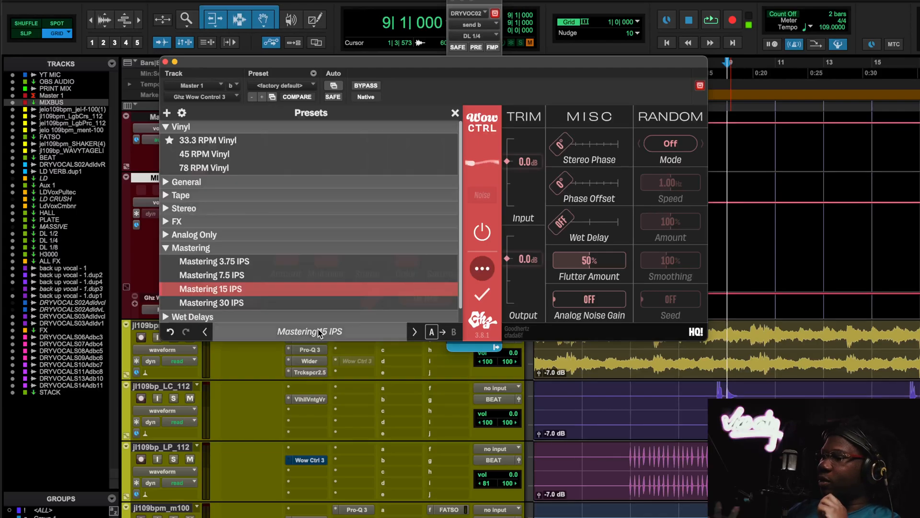
scroll(228, 260, down, 1)
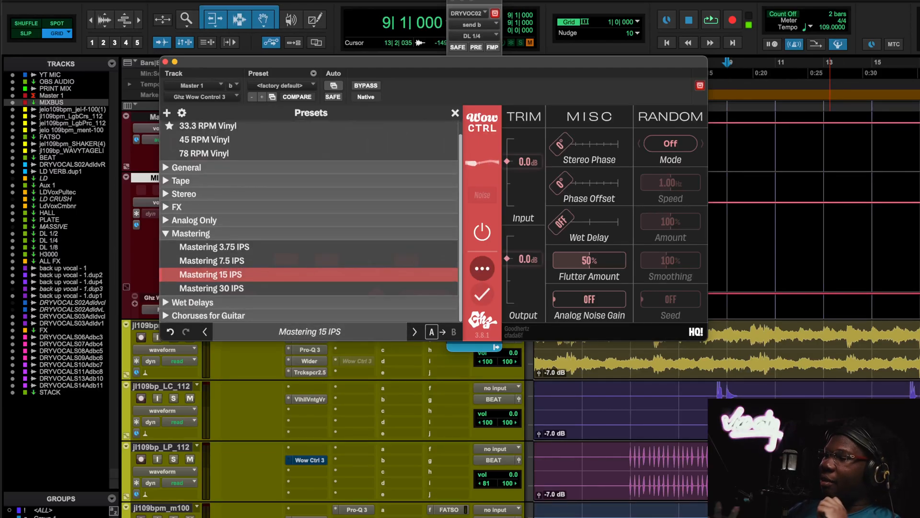
key(r)
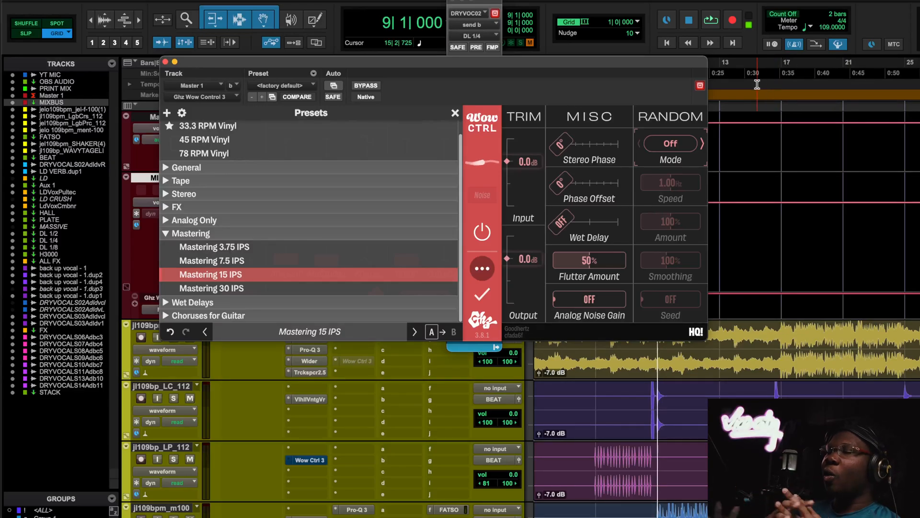
- Play the song from bar 9, close the preset list, and compare the master with Wow Control 3 bypassed and active
key(space)
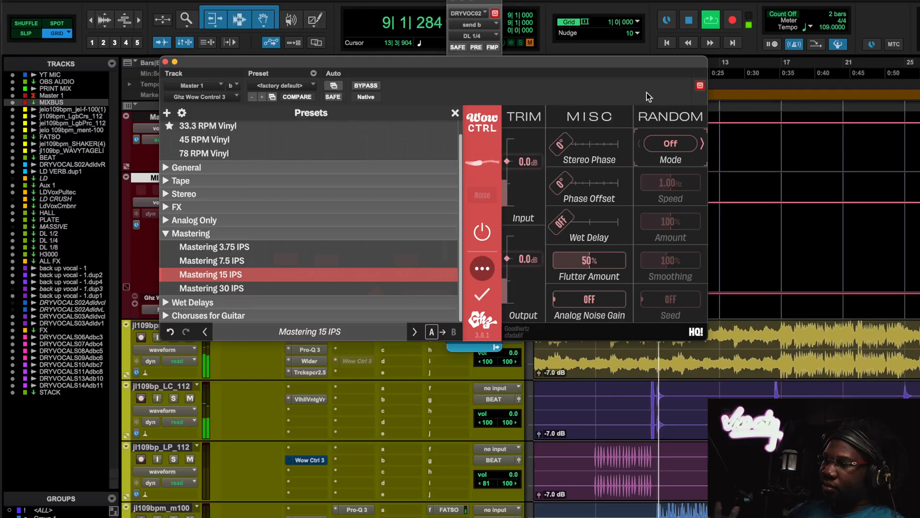
click(454, 113)
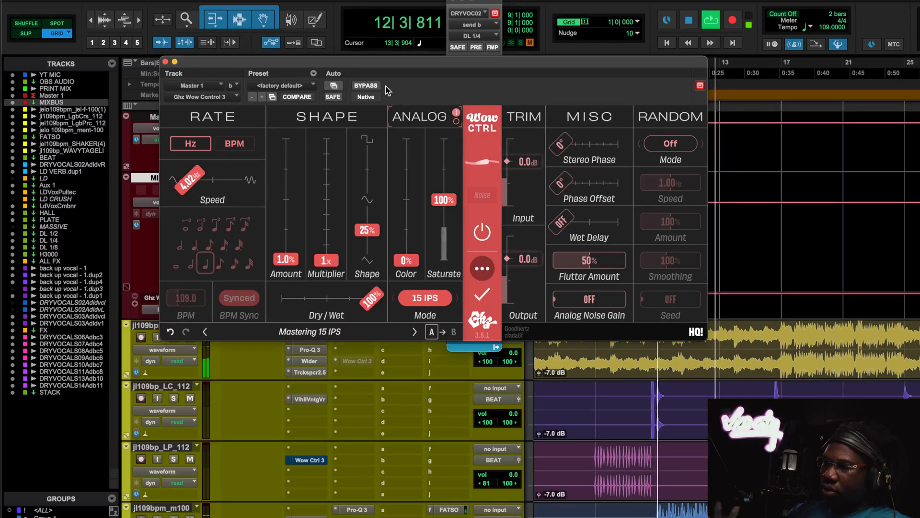
click(366, 86)
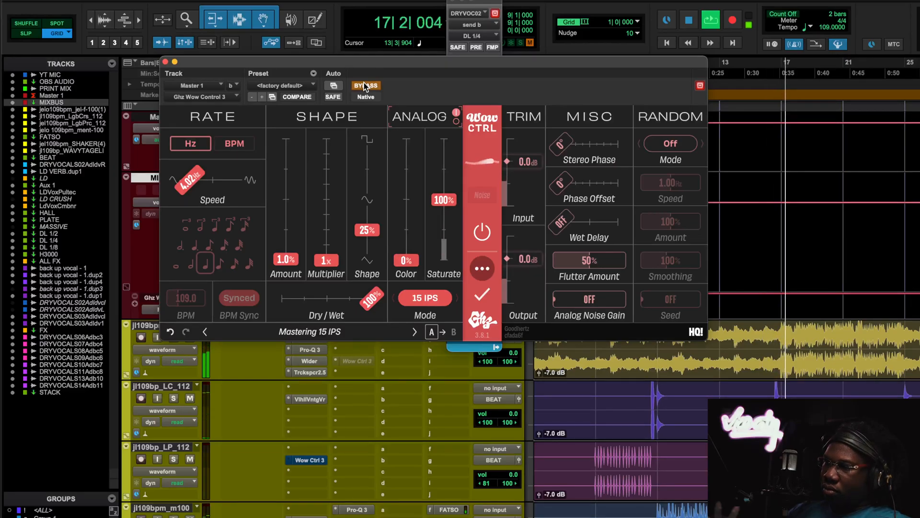
click(363, 86)
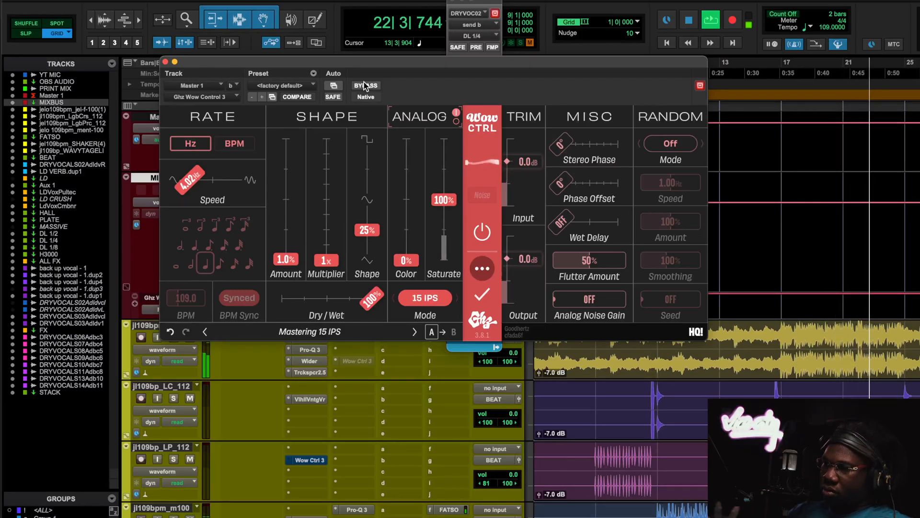
click(365, 86)
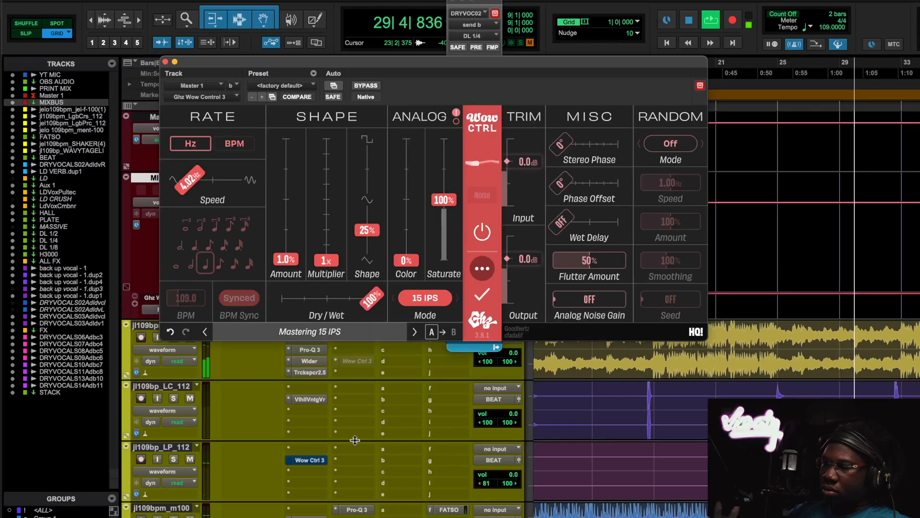
- Compare the master with Wow Control 3 bypassed and active once more around bar 36, and close the plugin after stopping playback
scroll(355, 444, down, 10)
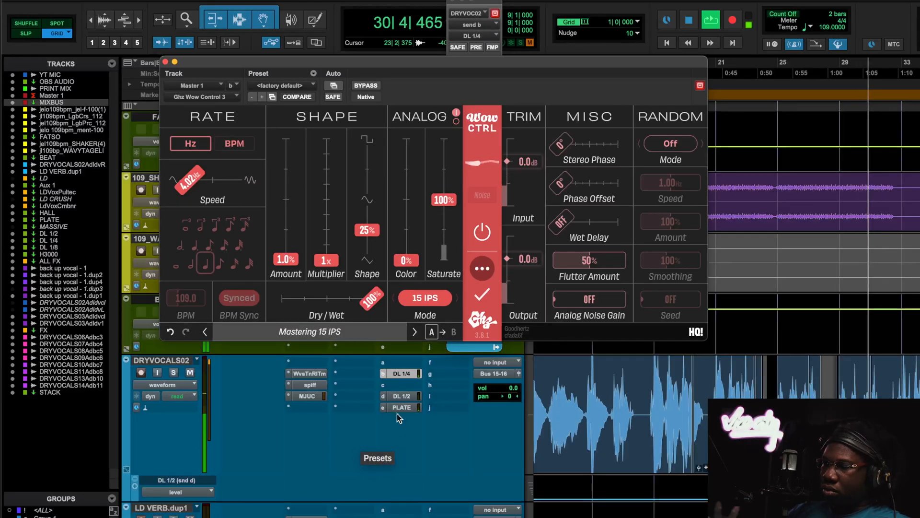
scroll(396, 422, down, 6)
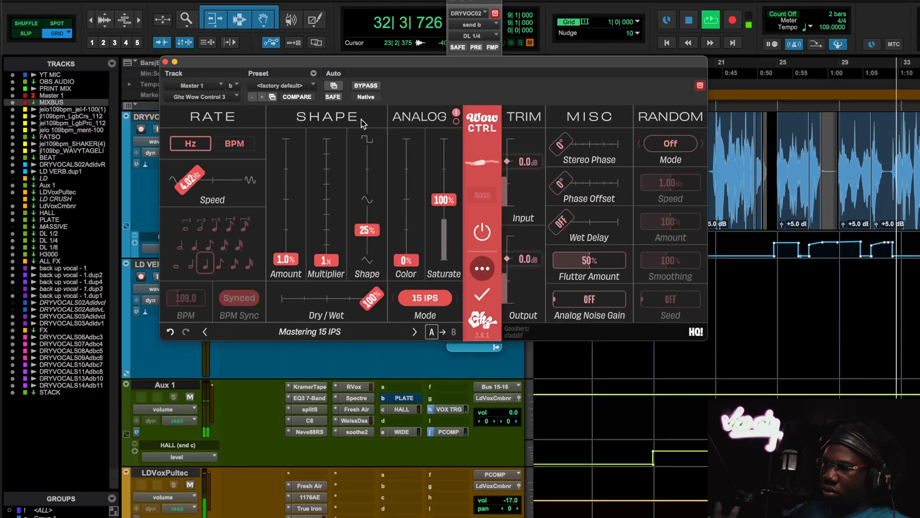
click(375, 87)
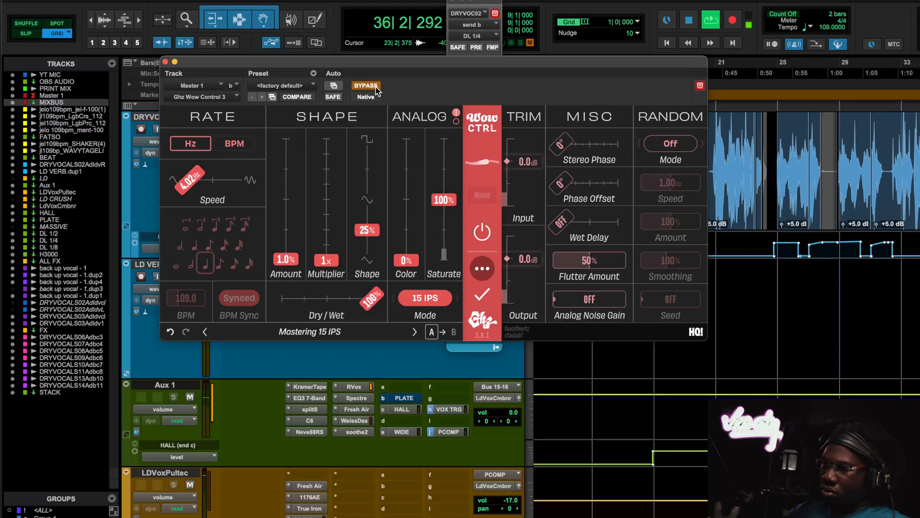
click(365, 85)
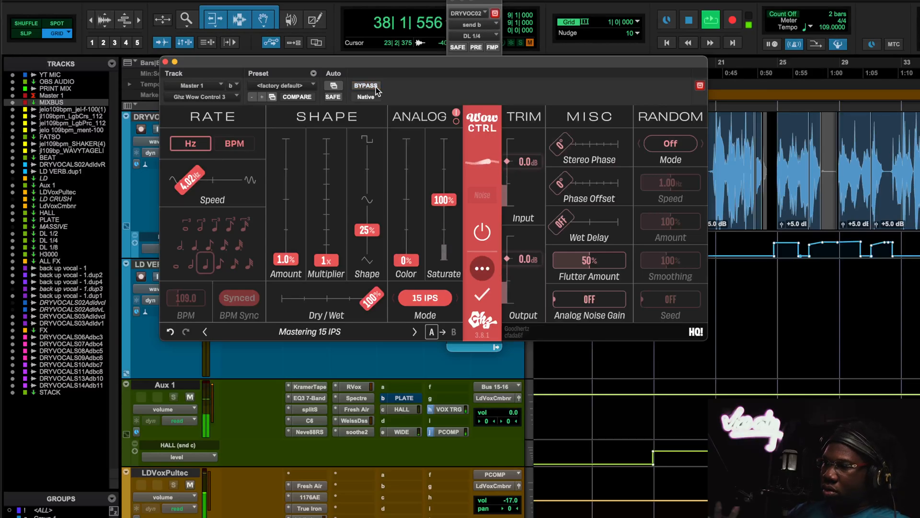
key(space)
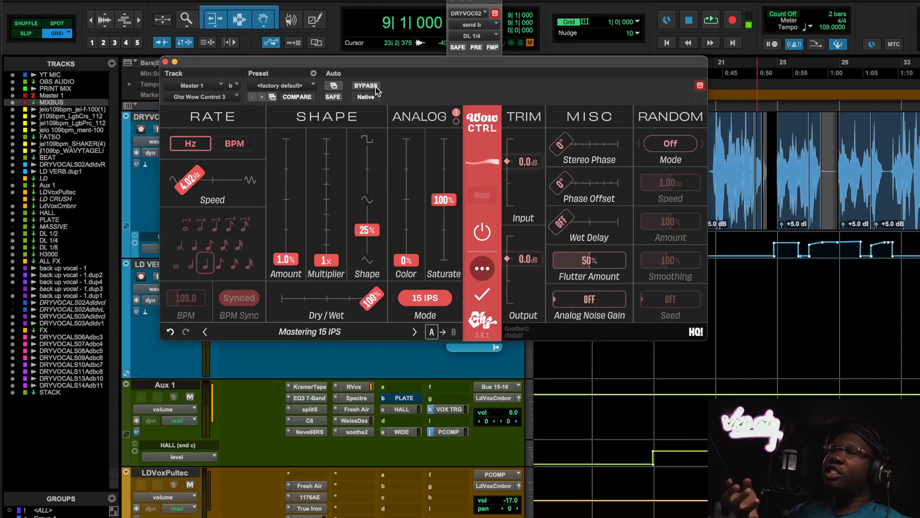
click(165, 62)
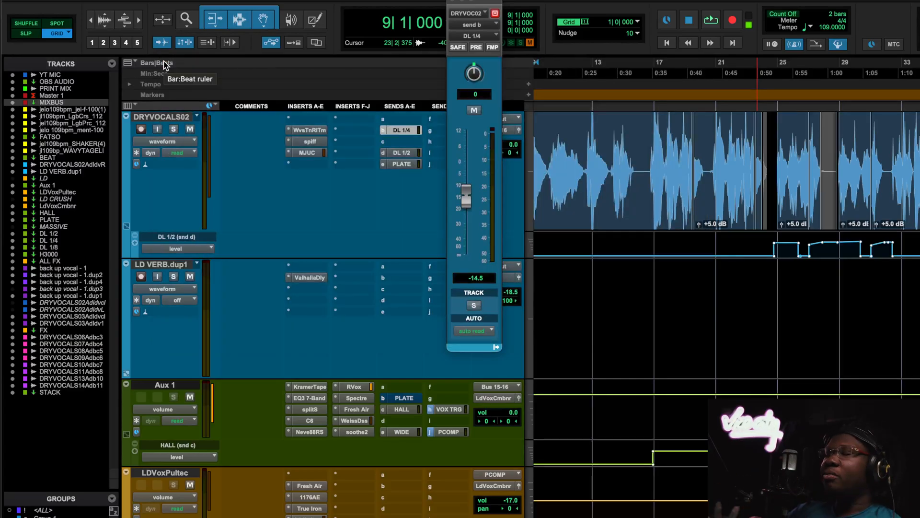
- Open Wow Control 3 on the MIXBUS track and find its Master Bypass automation near bar 81
scroll(275, 155, up, 6)
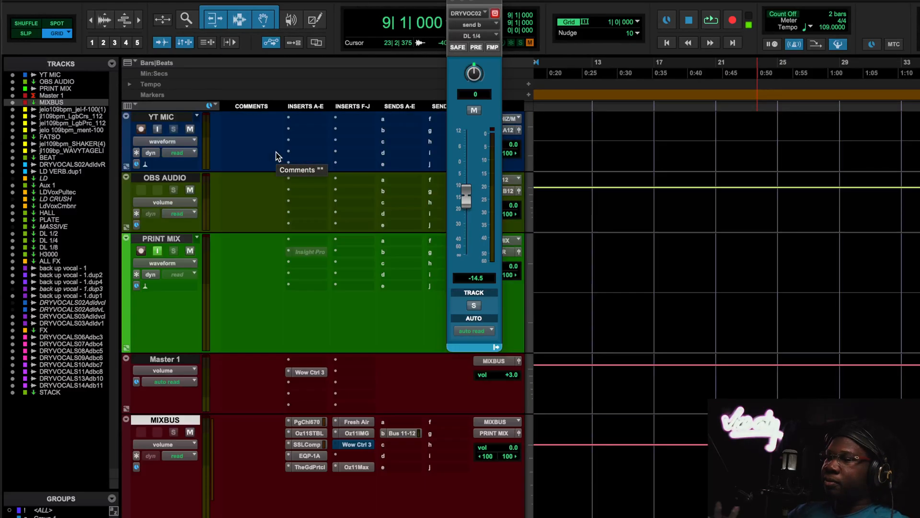
scroll(615, 304, up, 5)
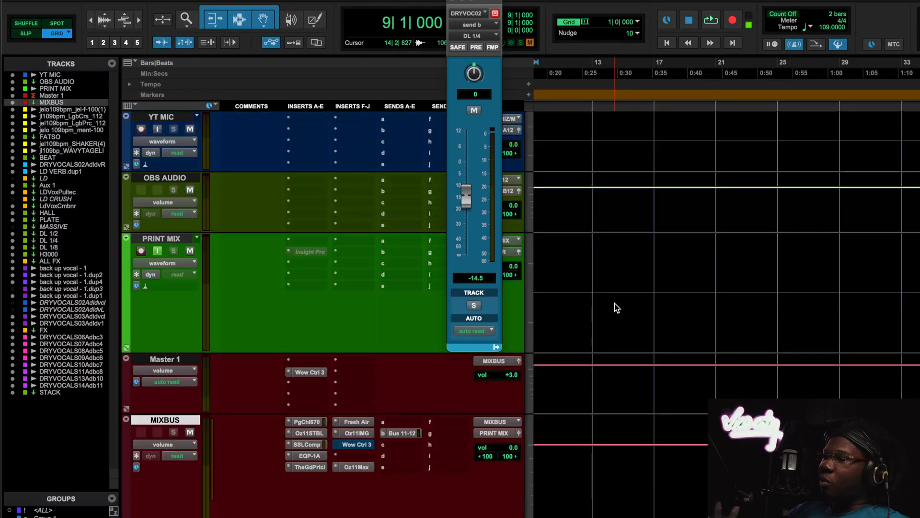
click(357, 444)
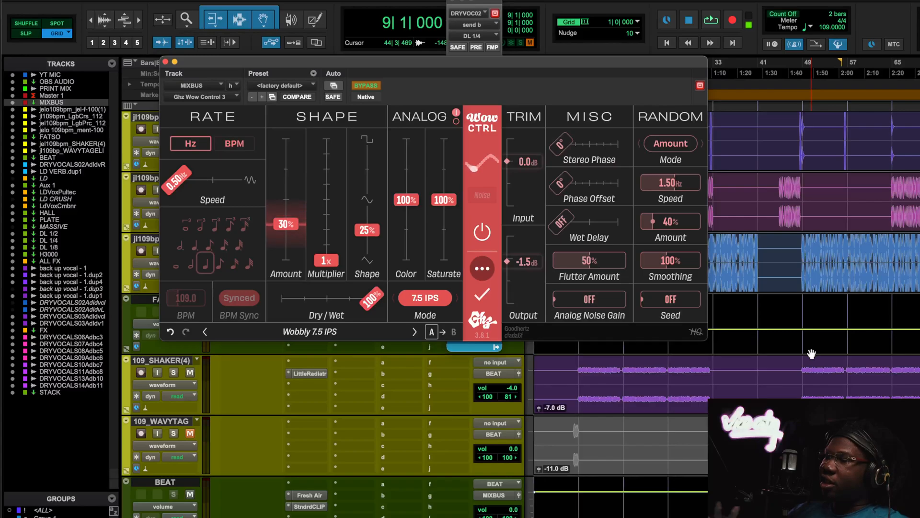
scroll(811, 355, right, 7)
scroll(811, 356, up, 6)
scroll(811, 358, left, 5)
scroll(812, 359, right, 3)
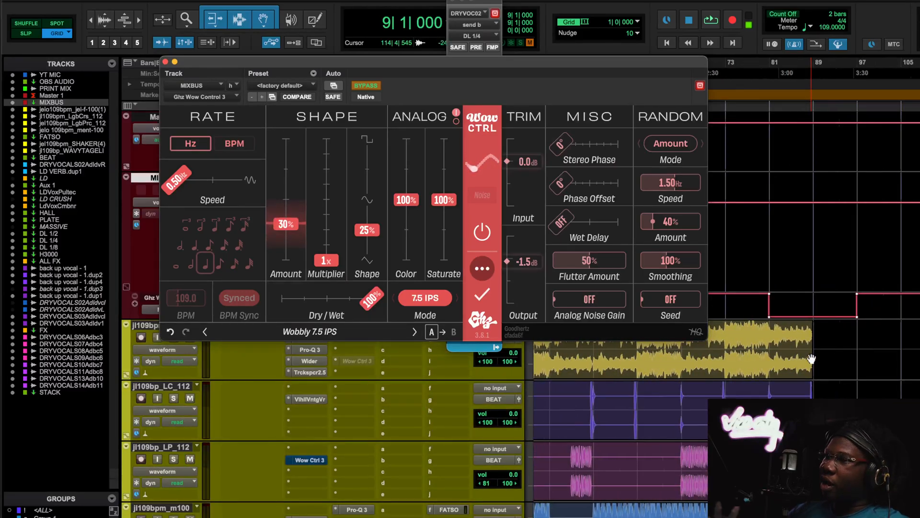
scroll(811, 359, right, 3)
scroll(795, 288, down, 2)
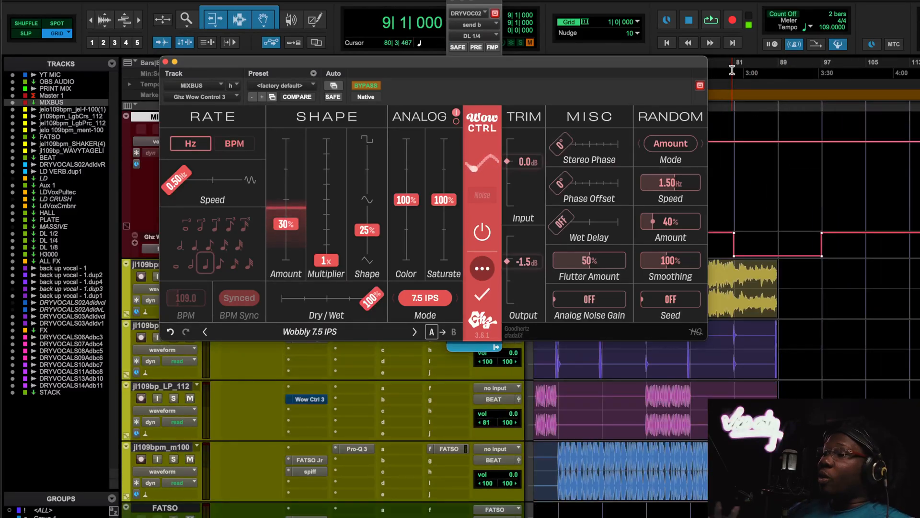
- Set the playback start to bar 77, ahead of the MIXBUS bypass automation change, and move the plugin window clear of the timeline
click(732, 70)
click(719, 69)
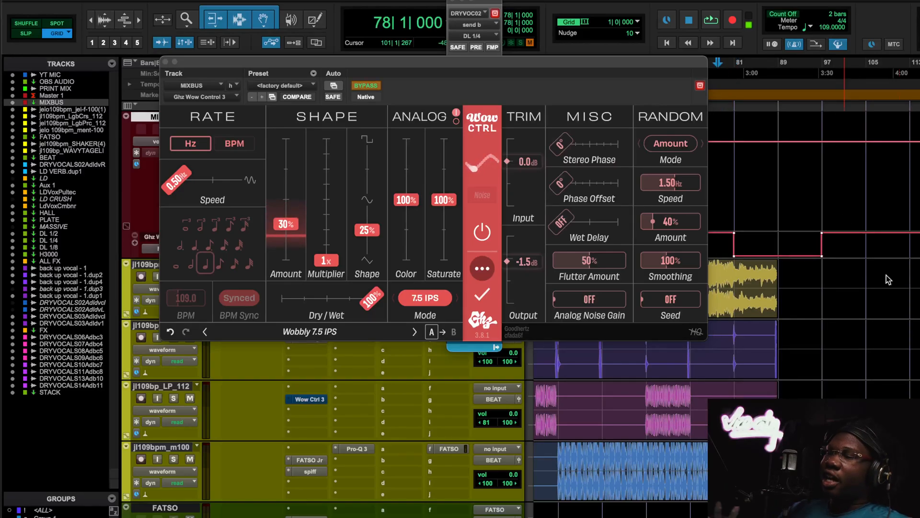
key(t)
key(t)
key(t)
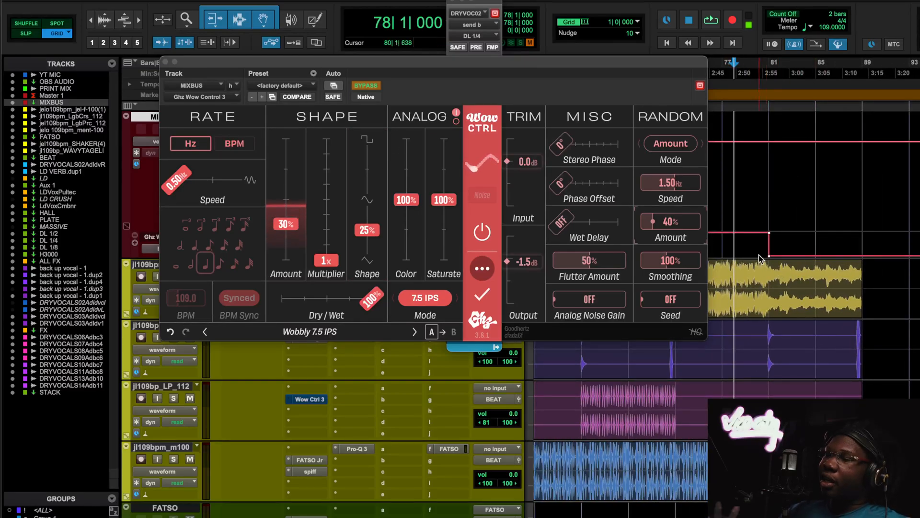
mouse_move(365, 62)
mouse_down()
mouse_move(460, 73)
mouse_move(377, 66)
mouse_up()
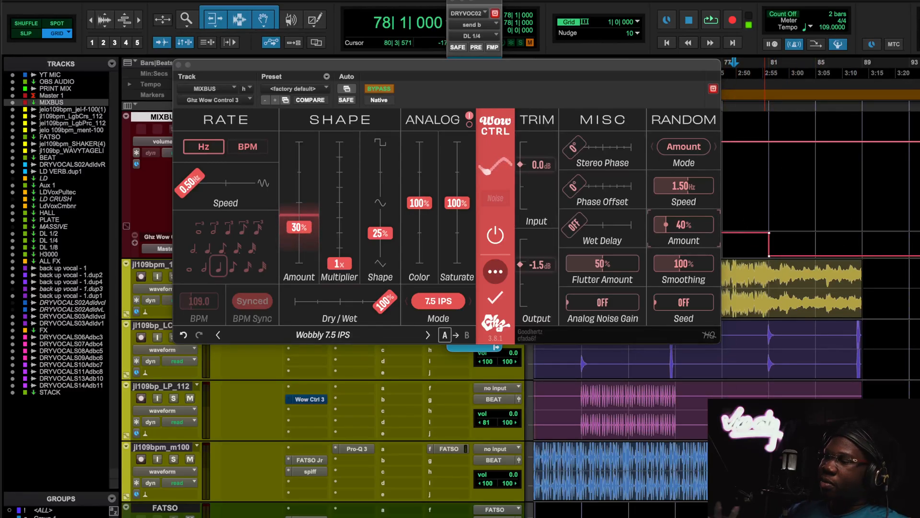
drag(697, 67, 676, 69)
click(724, 69)
- Play the song ending from bar 77 to hear the automated Wobbly 7.5 IPS effect, and close the MIXBUS plugin
key(space)
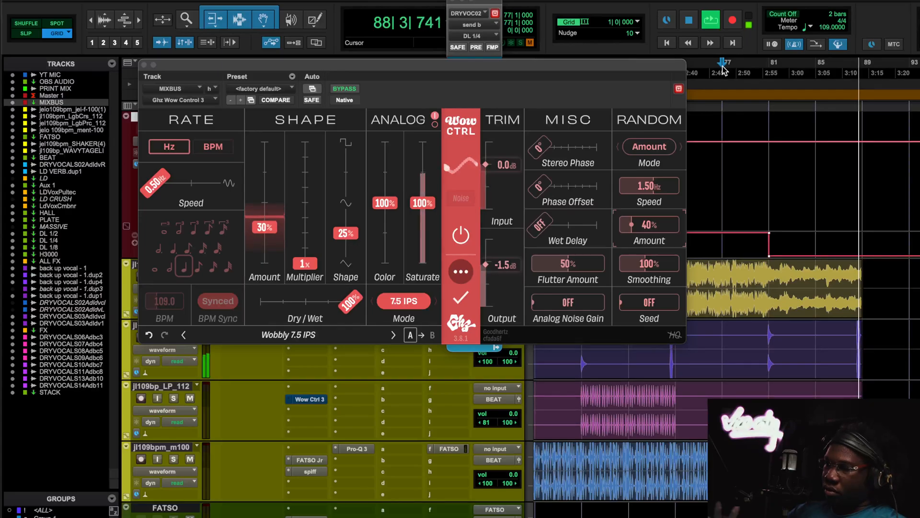
key(space)
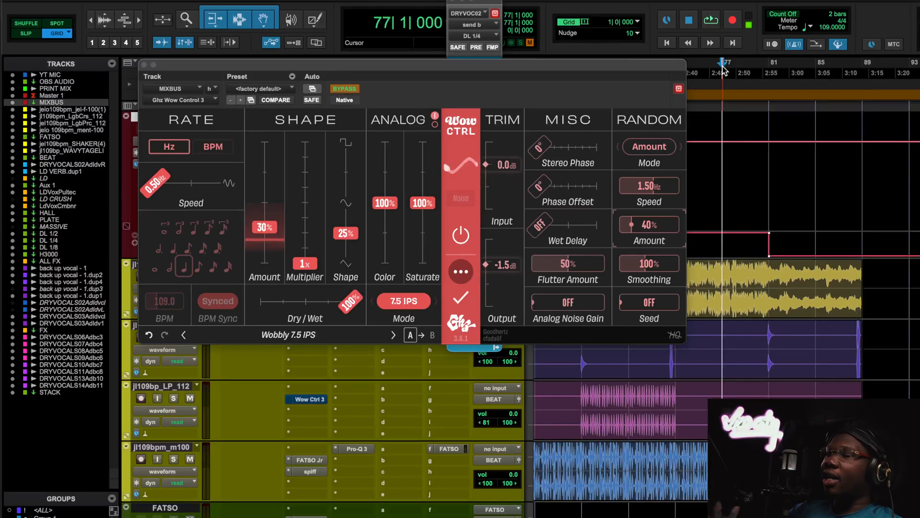
key(space)
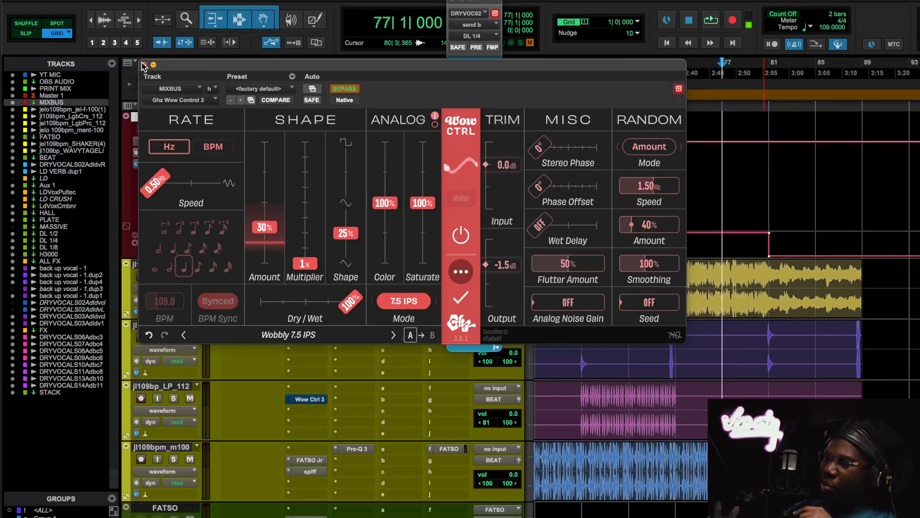
click(144, 65)
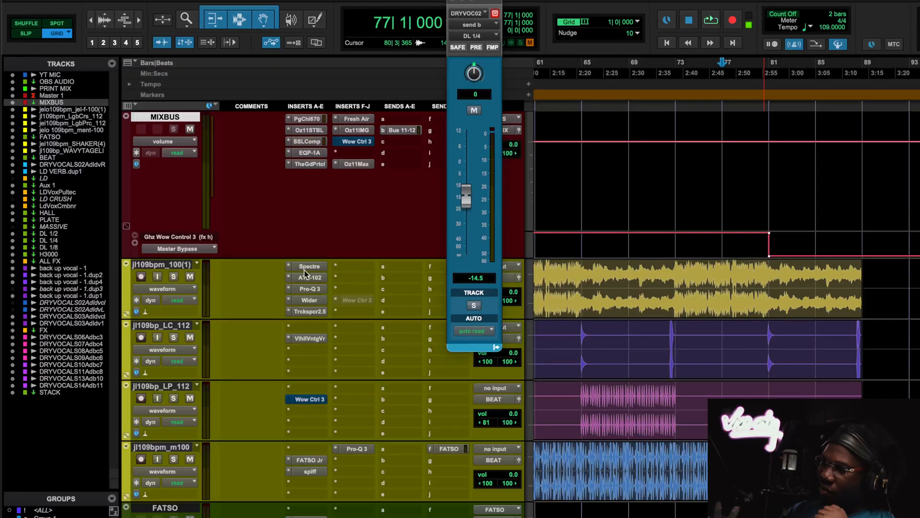
- Look through the effects return and backing vocal tracks for a backing vocal part suited to a Wow Control 3 demonstration
scroll(305, 271, up, 3)
scroll(303, 262, down, 15)
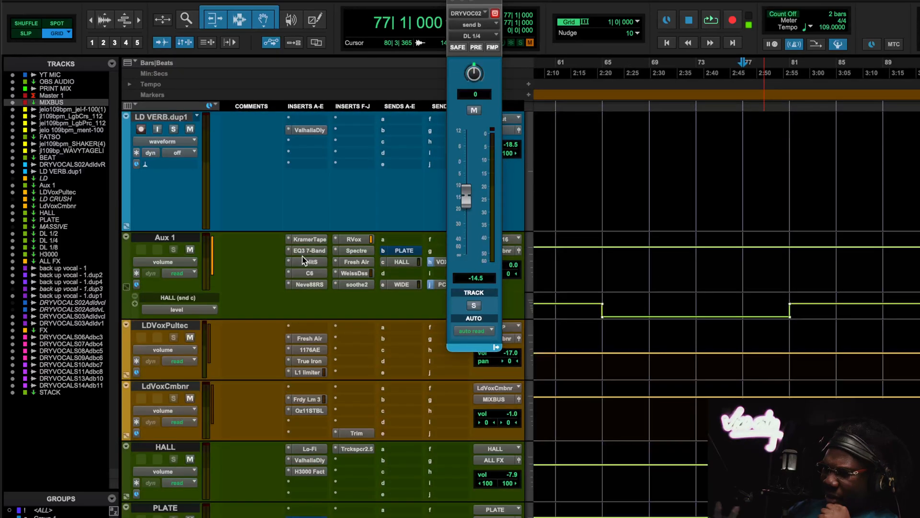
scroll(302, 260, down, 4)
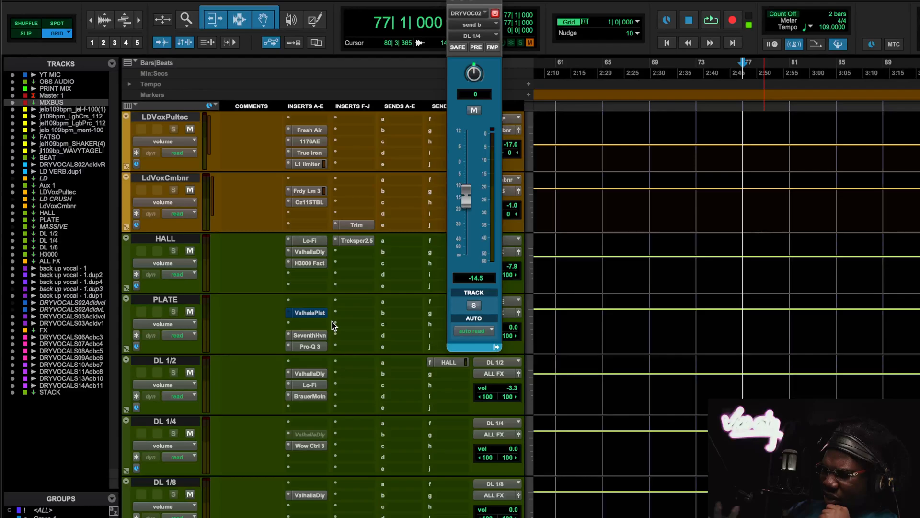
scroll(334, 325, down, 4)
scroll(336, 307, down, 2)
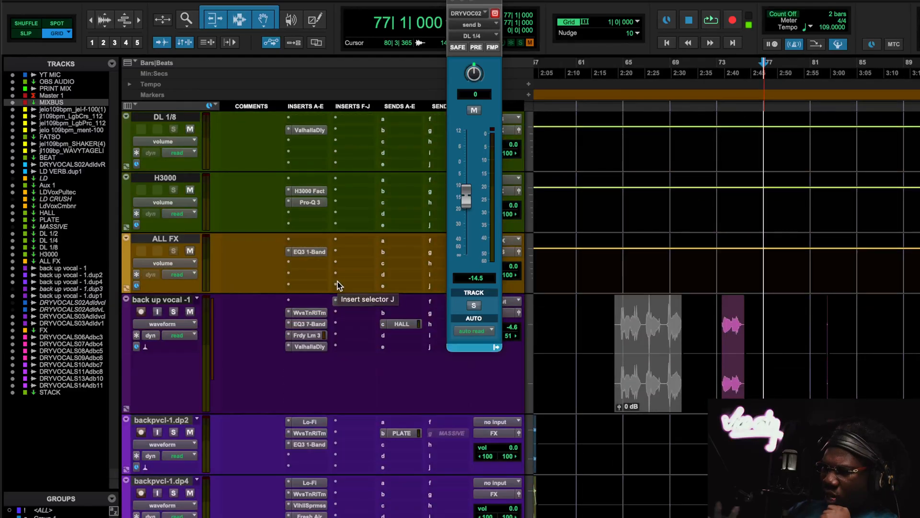
scroll(337, 286, down, 2)
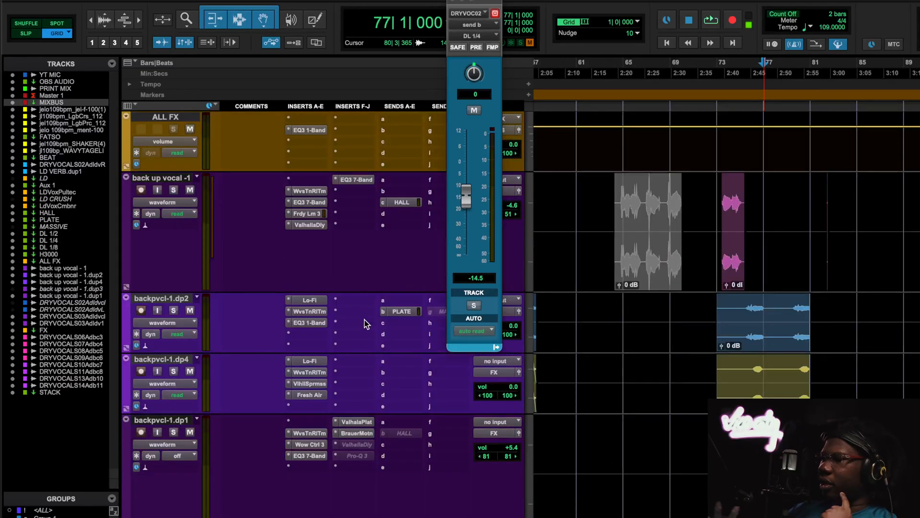
scroll(365, 324, down, 2)
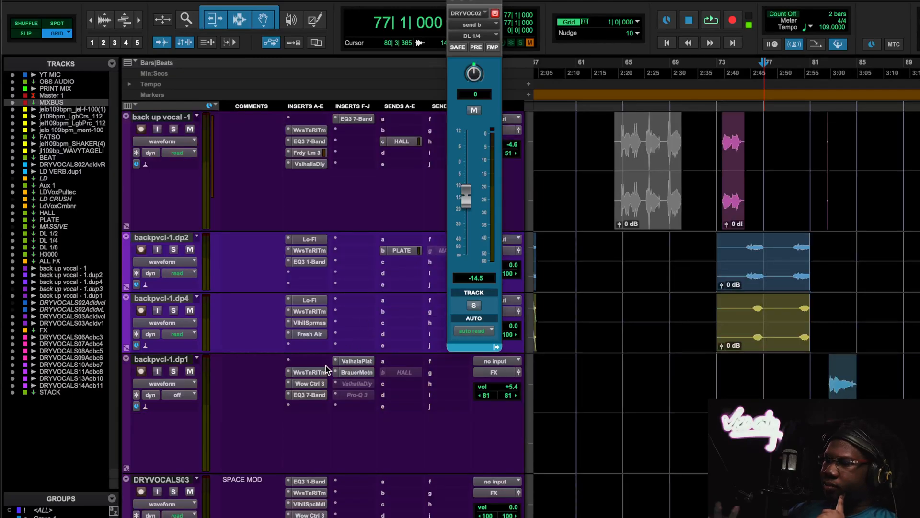
scroll(608, 349, down, 3)
key(r)
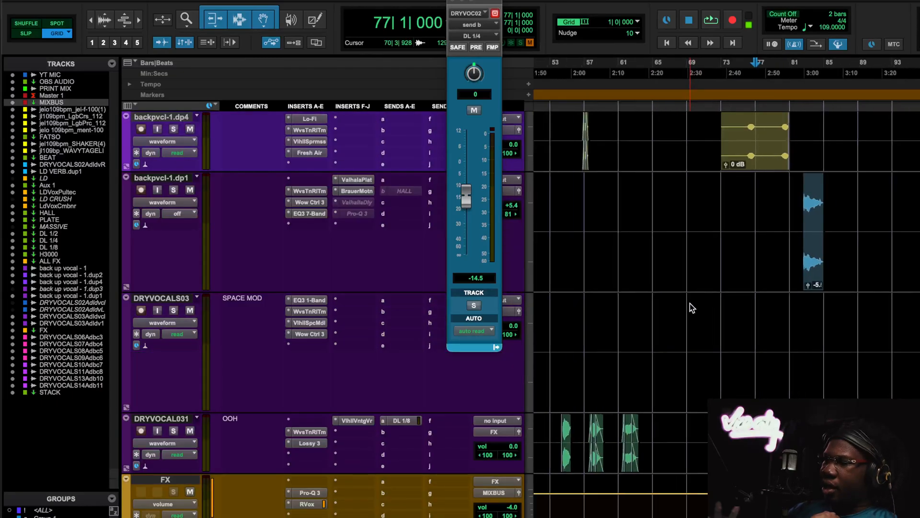
key(t)
scroll(689, 297, down, 5)
scroll(689, 297, left, 3)
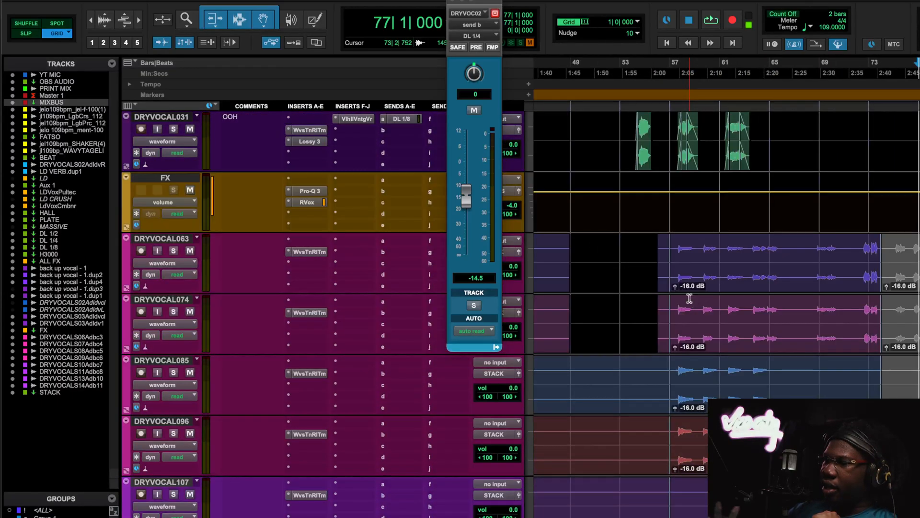
- Set the playback start to bar 54, solo the vocal track commented OOH, and play its first phrase
click(634, 92)
key(space)
scroll(649, 226, up, 2)
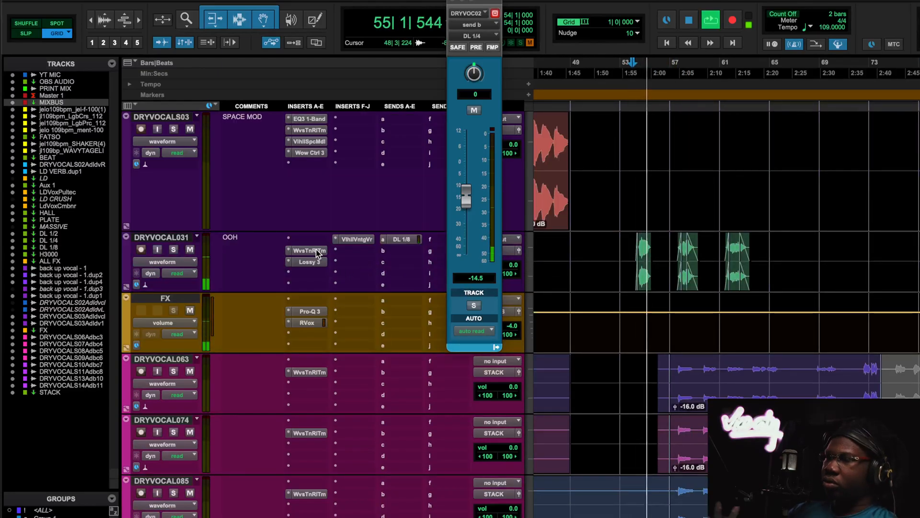
key(space)
click(173, 250)
key(space)
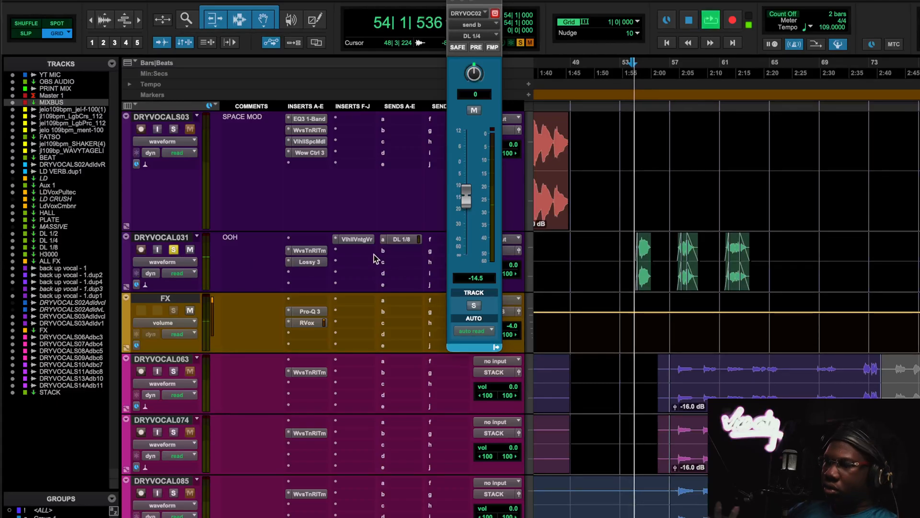
- Insert Goodhertz Wow Control 3 in slot g of the OOH vocal track and load the NIX START preset
click(373, 262)
click(379, 208)
text(wow)
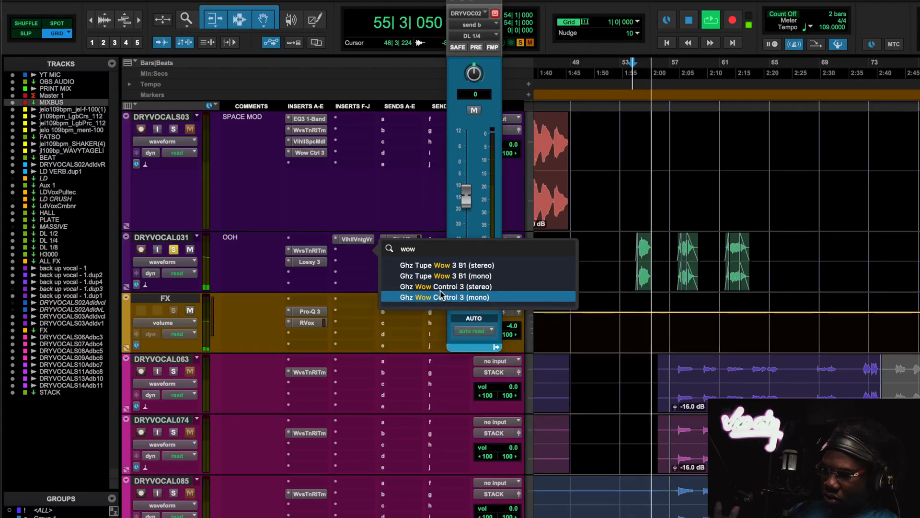
click(441, 296)
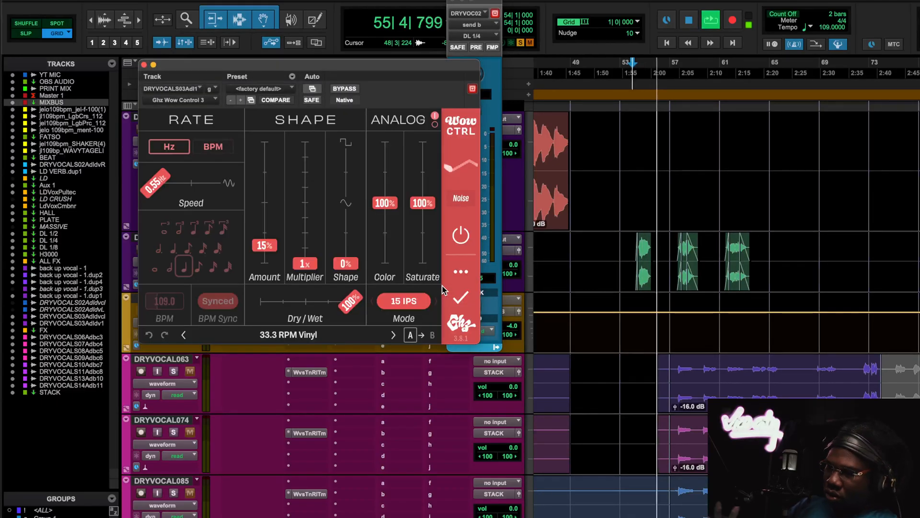
click(259, 88)
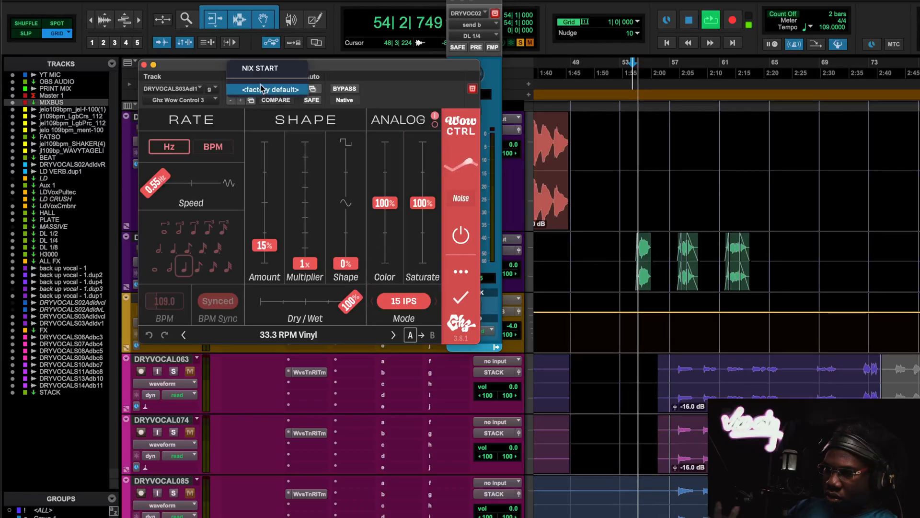
click(258, 69)
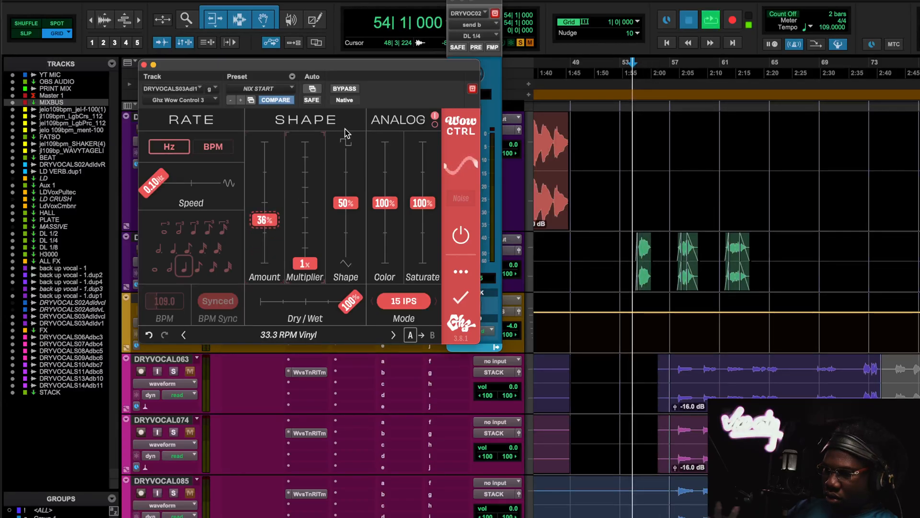
- Move the plugin window clear of the timeline and sweep Amount down to 0% while playing the first OOH phrase from bar 54
drag(347, 75, 283, 53)
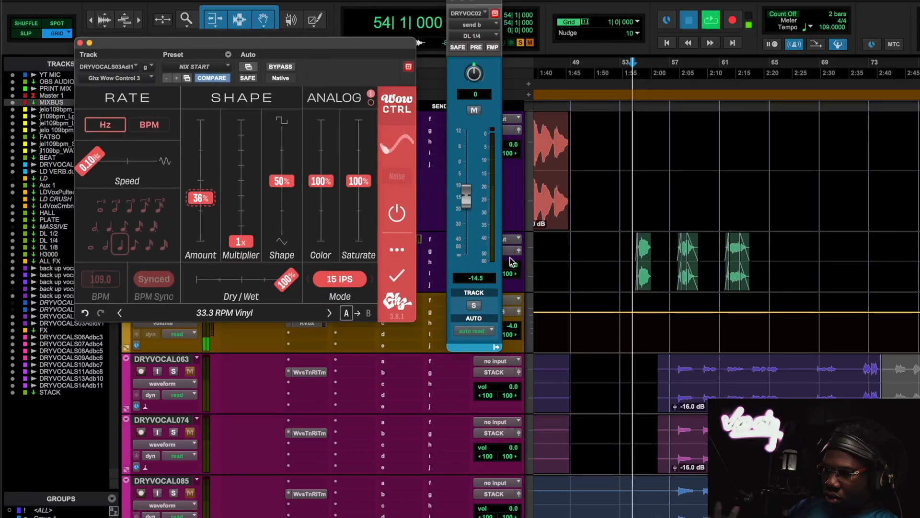
key(space)
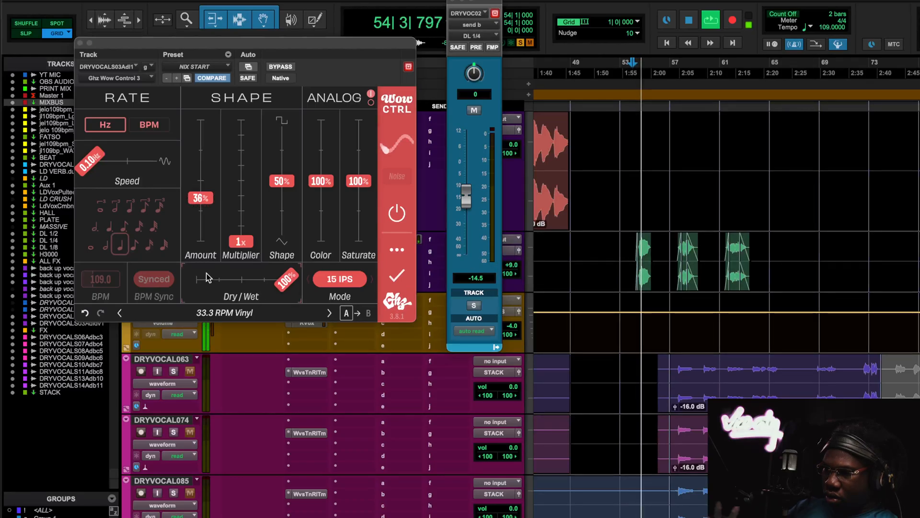
drag(203, 200, 203, 245)
key(space)
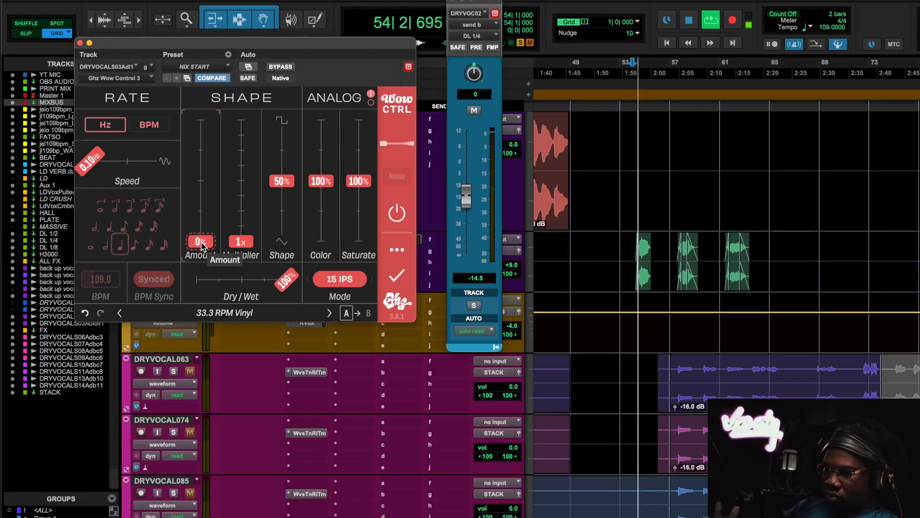
drag(202, 229, 209, 267)
key(space)
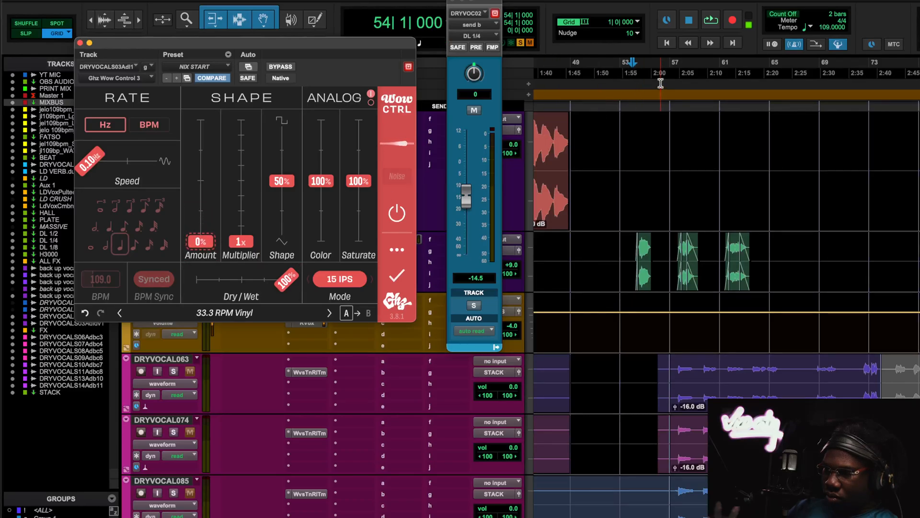
- Play the second OOH phrase from bar 58 while adjusting the Amount by hand, returning it to 0%
click(679, 67)
key(space)
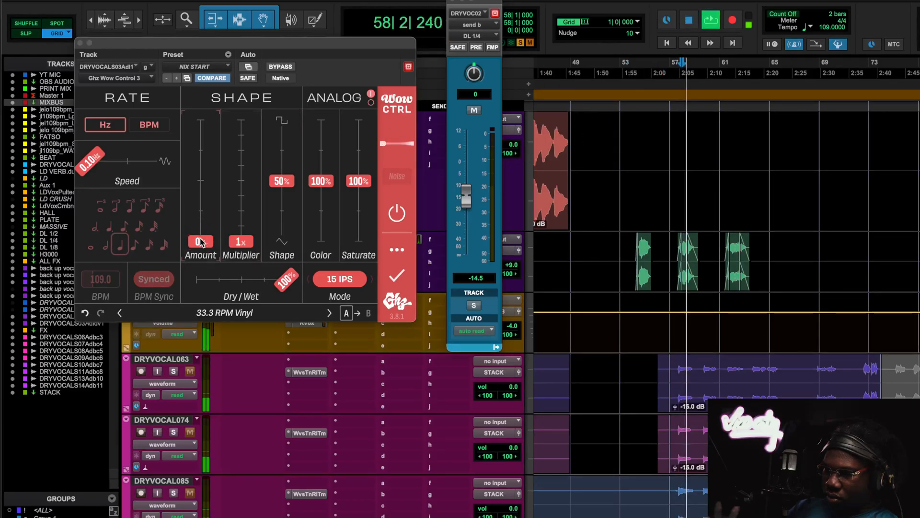
drag(201, 241, 206, 267)
key(space)
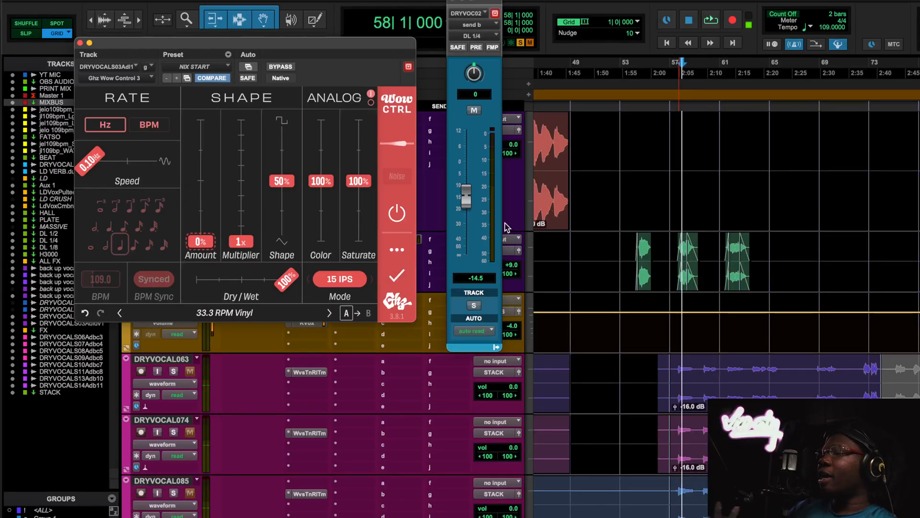
- Play the third OOH phrase from bar 61 while riding the Amount control, ending at 0%
click(722, 76)
key(space)
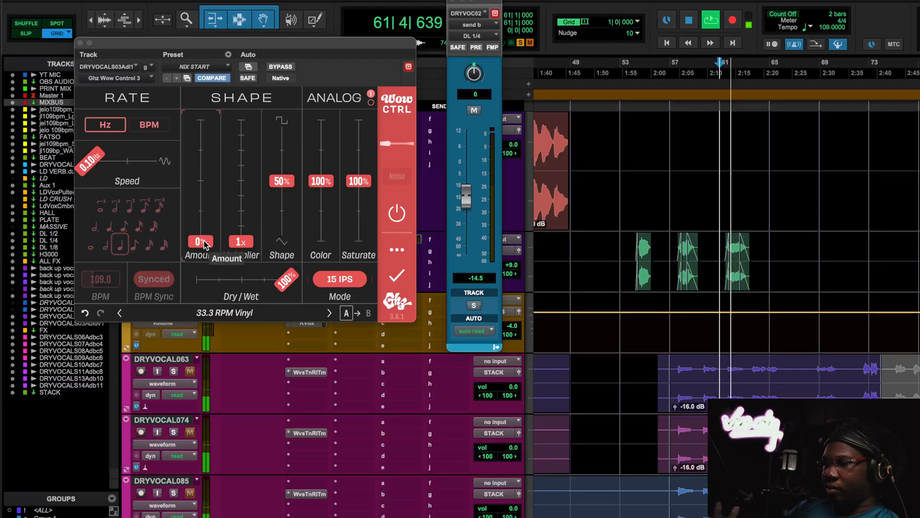
mouse_move(203, 244)
mouse_down()
mouse_move(204, 192)
mouse_move(204, 244)
mouse_up()
key(space)
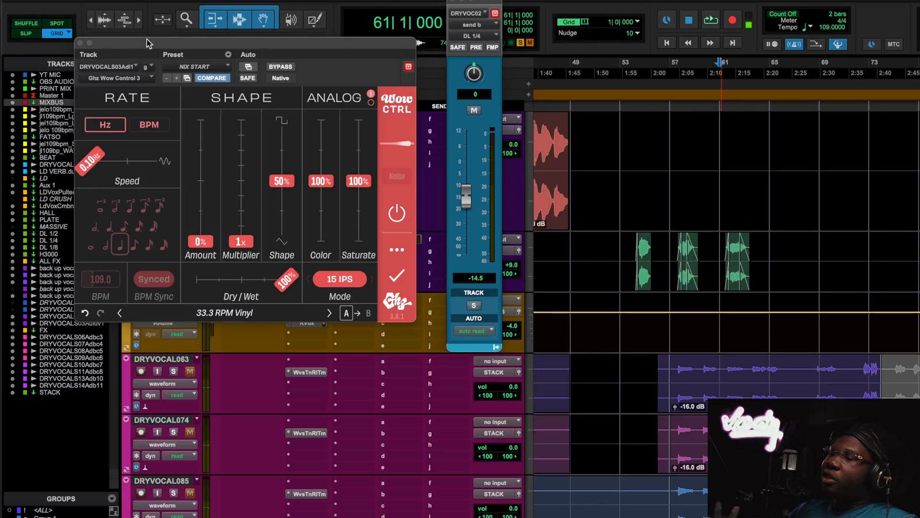
- Move the plugin window off the track controls, unsolo the OOH vocal track, and show more of its timeline
drag(147, 45, 329, 46)
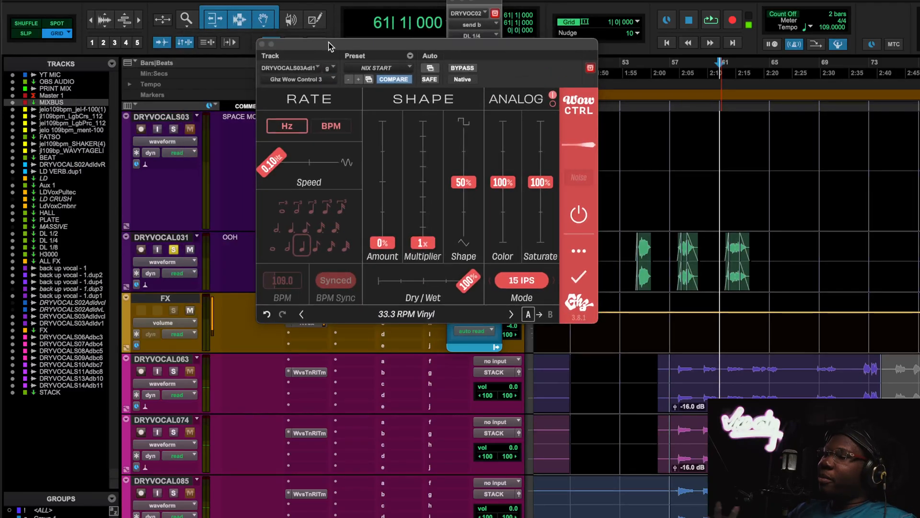
click(178, 249)
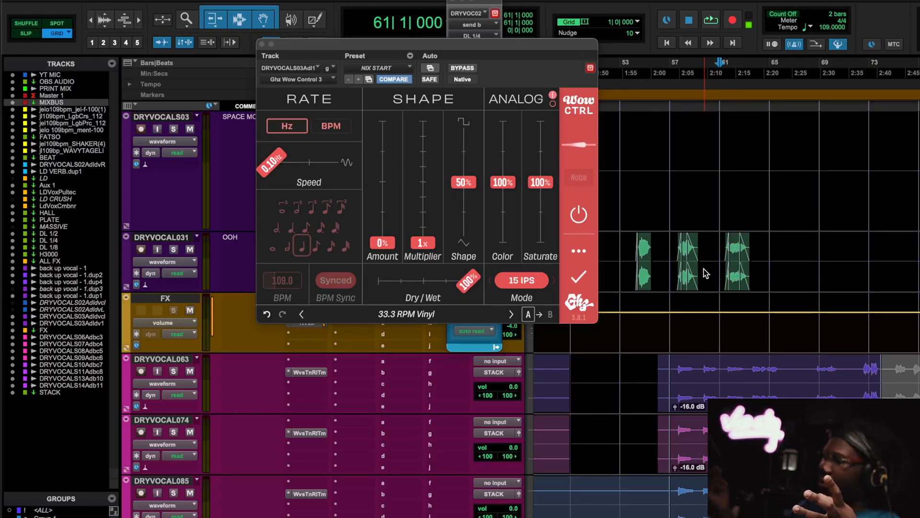
key(r)
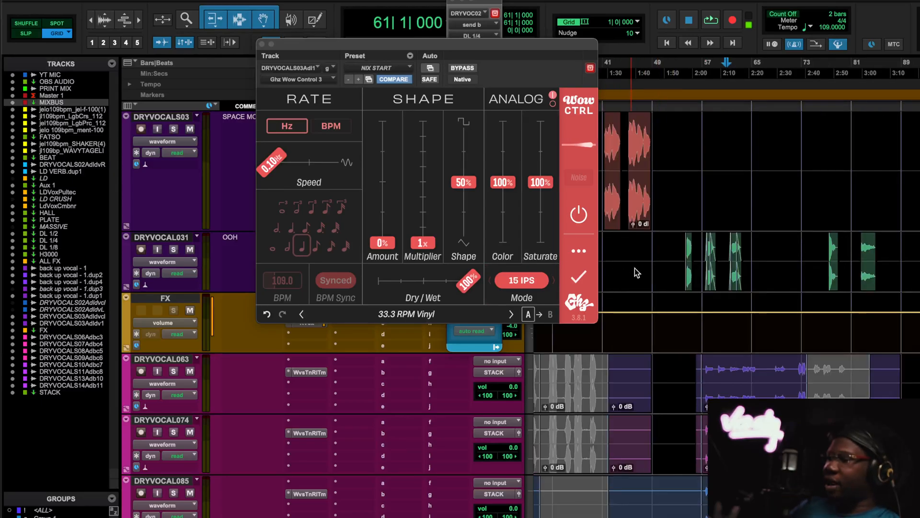